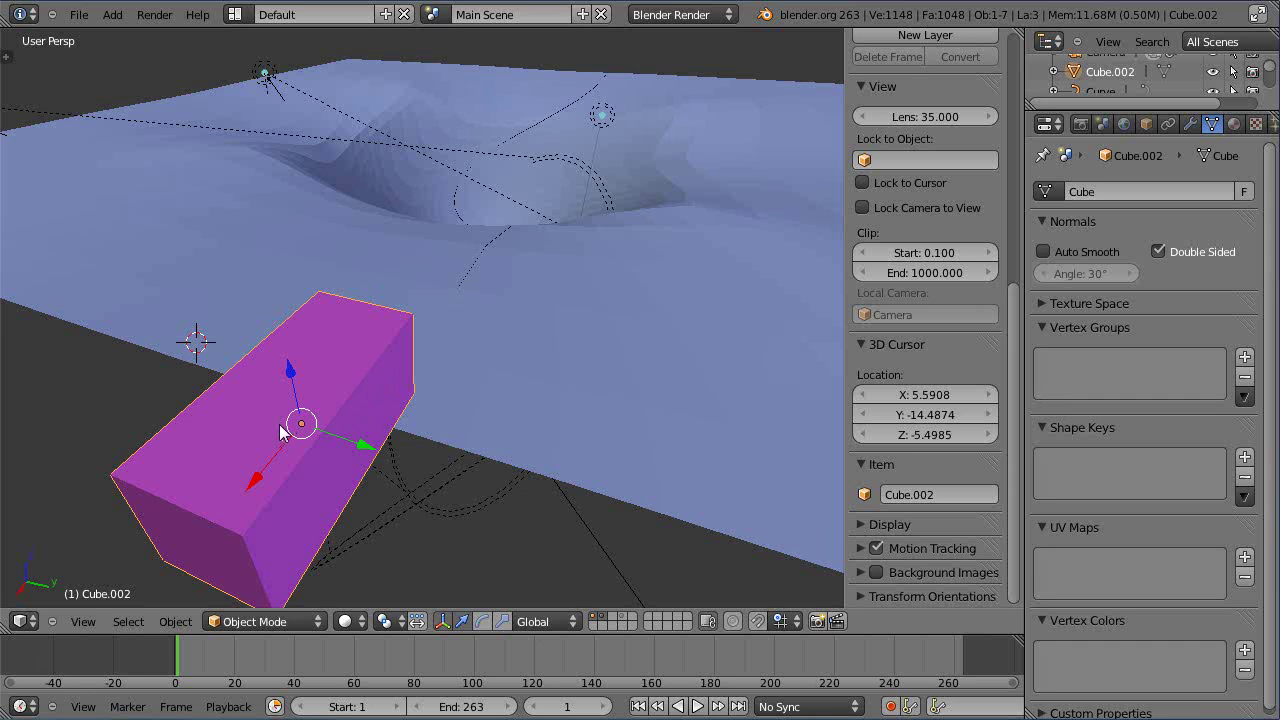
# Raise the purple box slightly along the Z axis relative to the terrain
pyautogui.moveTo(280, 432); pyautogui.dragTo(372, 285, button='middle')
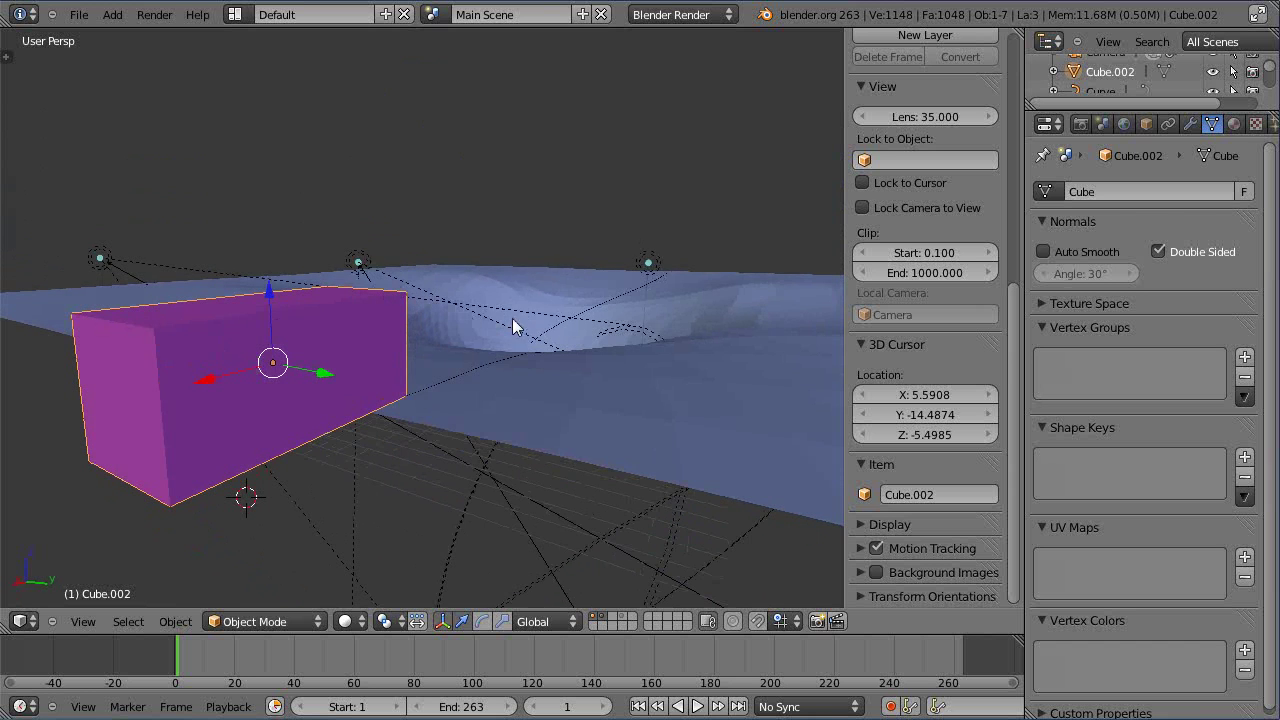
pyautogui.moveTo(357, 451); pyautogui.dragTo(313, 400, button='middle')
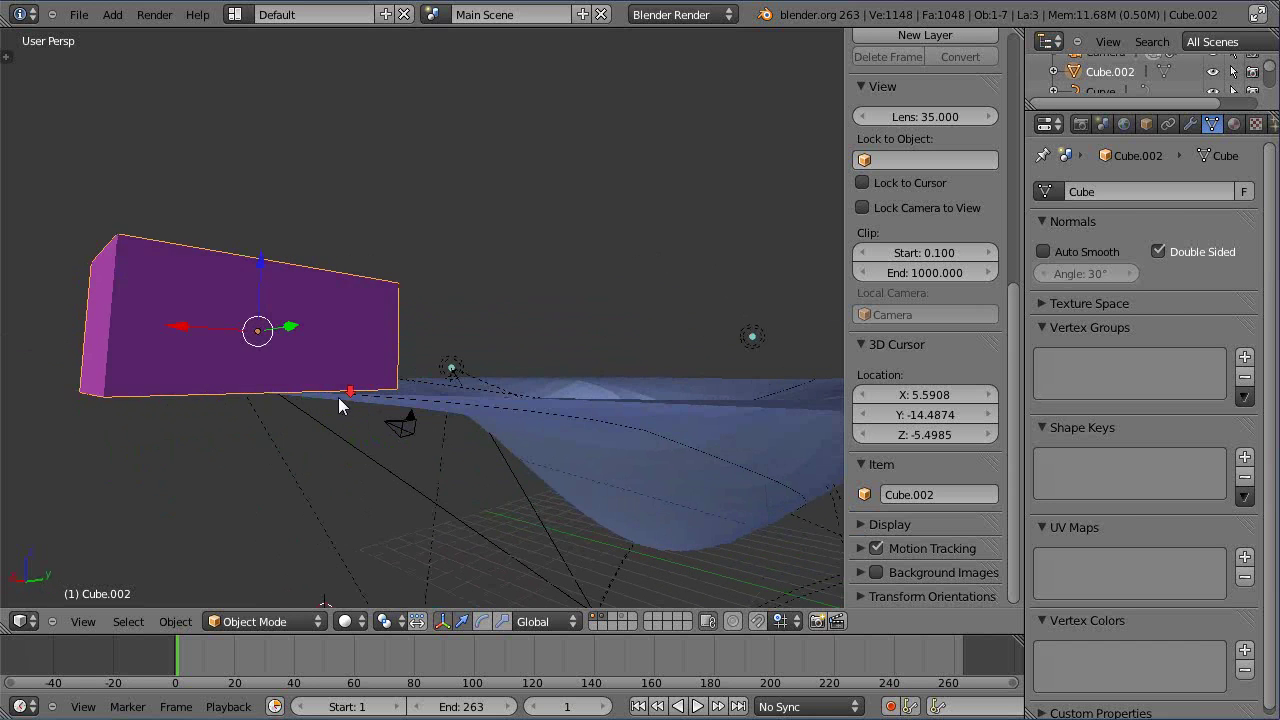
pyautogui.scroll(-1, 338, 397)
pyautogui.scroll(1, 339, 397)
pyautogui.scroll(1, 339, 396)
pyautogui.scroll(-1, 339, 396)
pyautogui.moveTo(415, 399); pyautogui.dragTo(289, 312, button='middle')
pyautogui.press('g')
pyautogui.press('z')
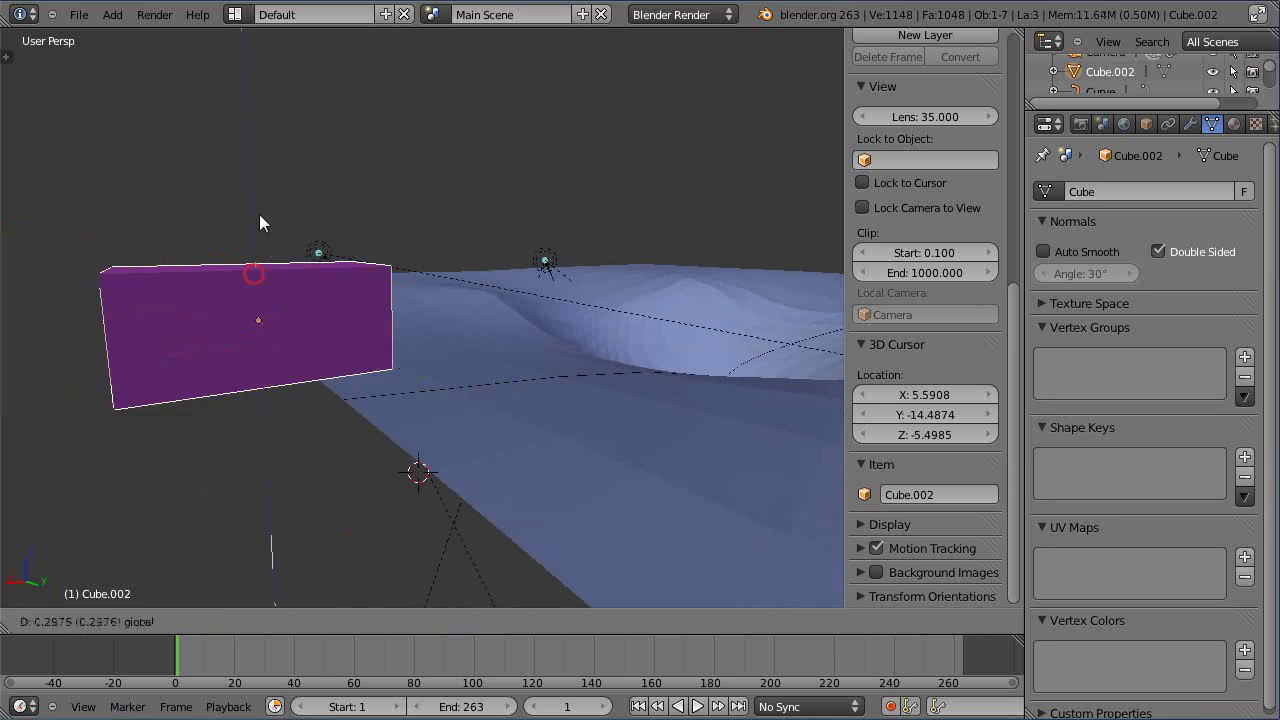
pyautogui.rightClick(260, 221)
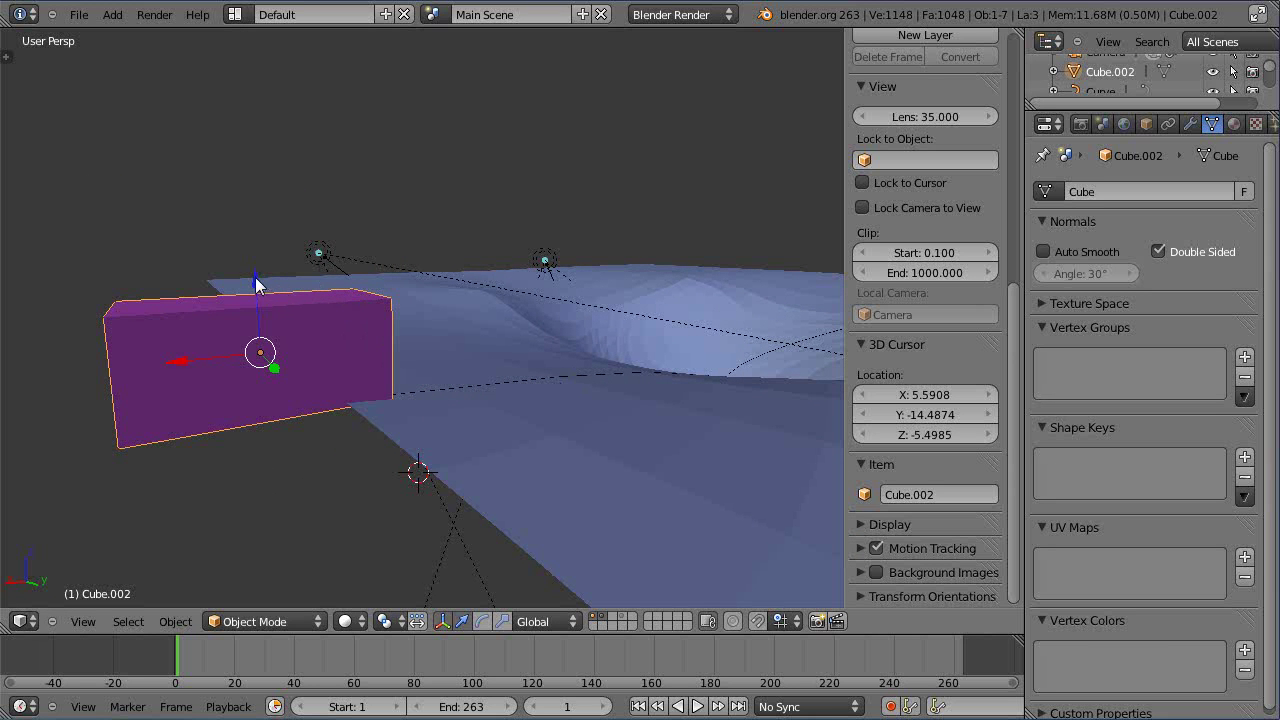
pyautogui.moveTo(255, 282); pyautogui.dragTo(251, 257)
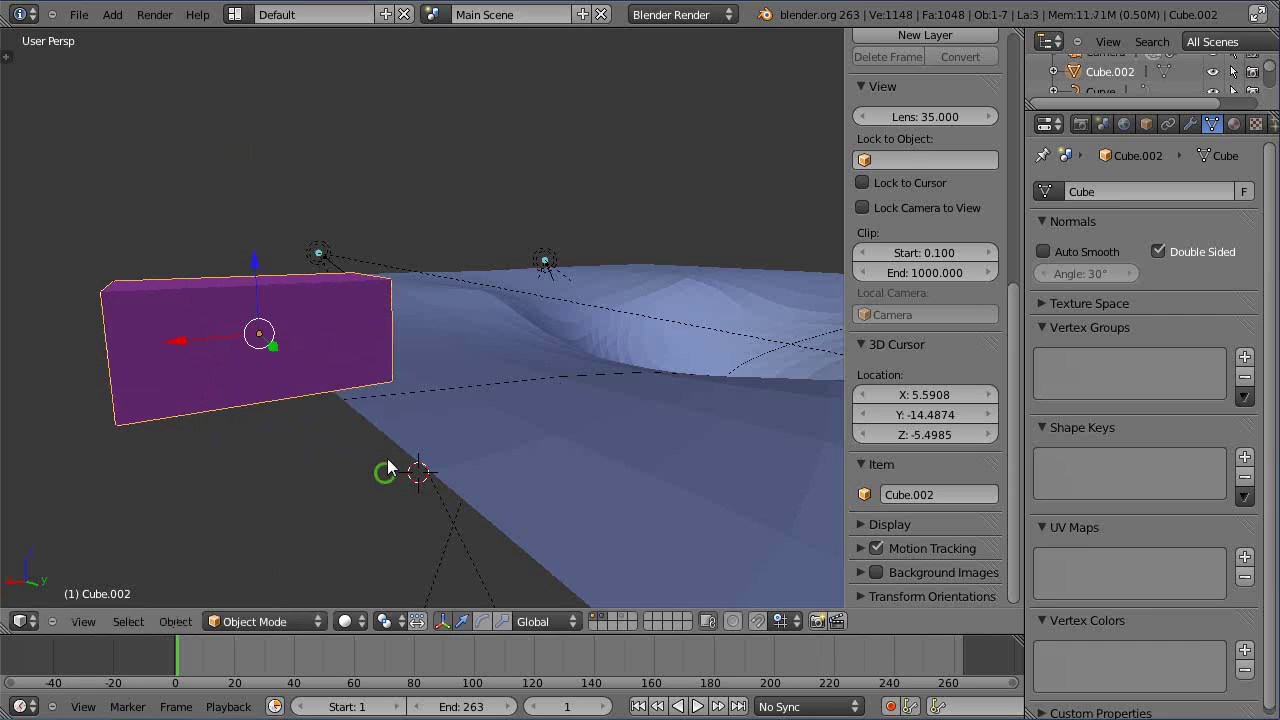
# In wireframe shading, separate the middle vertex of the box's underside into its own object and return to Object Mode
pyautogui.moveTo(388, 468)
pyautogui.mouseDown(button='middle')
pyautogui.moveTo(400, 406)
pyautogui.moveTo(414, 403)
pyautogui.mouseUp(button='middle')
pyautogui.press('z')
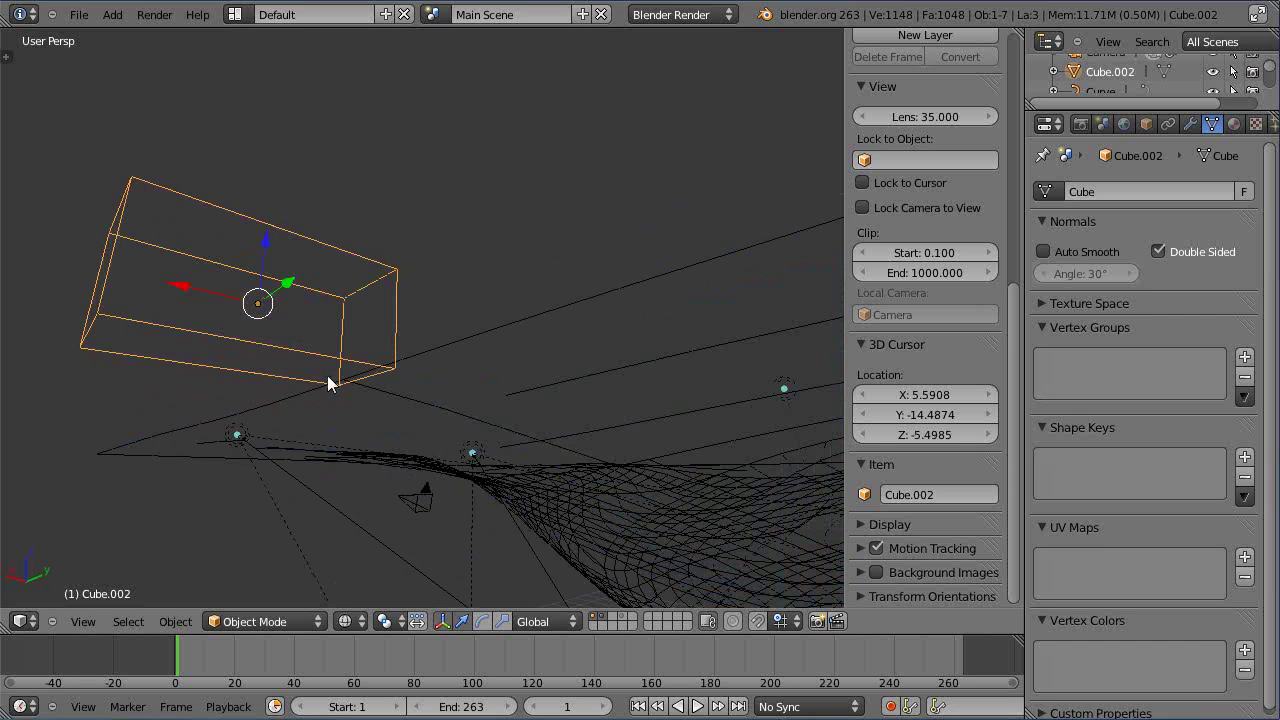
pyautogui.press('Tab')
pyautogui.moveTo(286, 364); pyautogui.dragTo(316, 316, button='middle')
pyautogui.scroll(3, 314, 330)
pyautogui.scroll(-3, 290, 295)
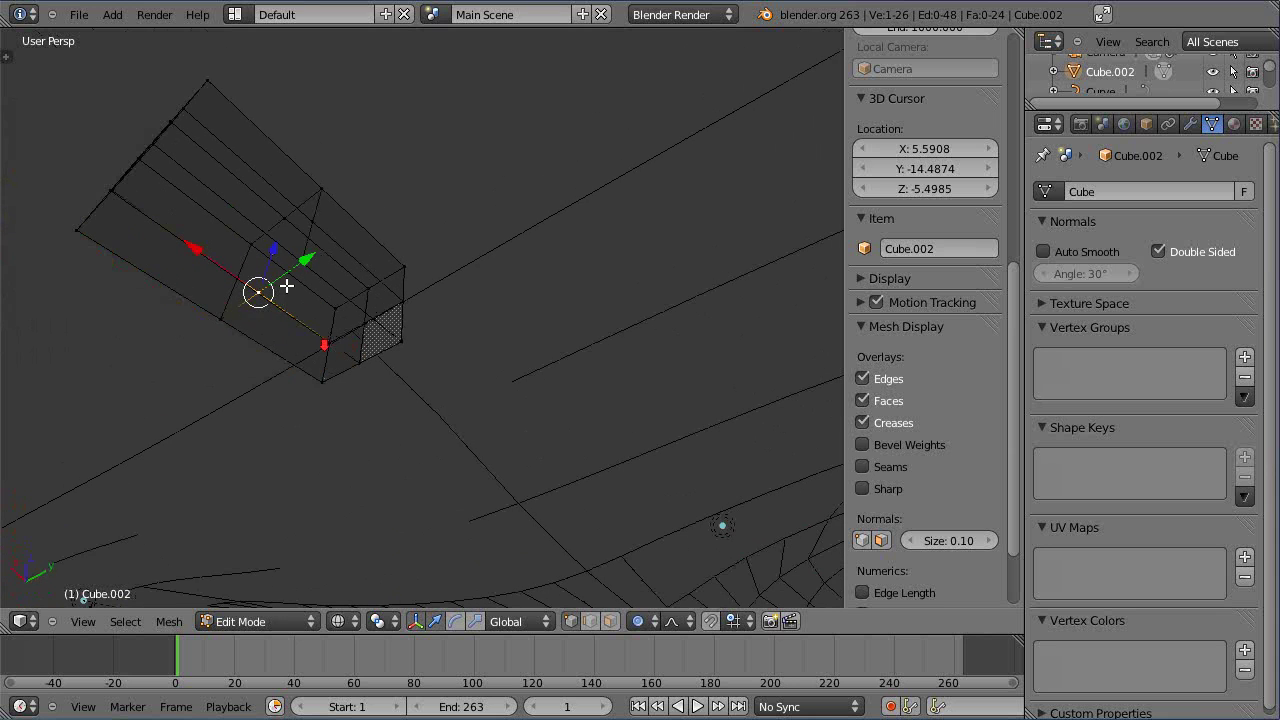
pyautogui.rightClick(316, 226)
pyautogui.rightClick(260, 294)
pyautogui.moveTo(266, 343)
pyautogui.mouseDown(button='middle')
pyautogui.moveTo(292, 410)
pyautogui.moveTo(276, 350)
pyautogui.mouseUp(button='middle')
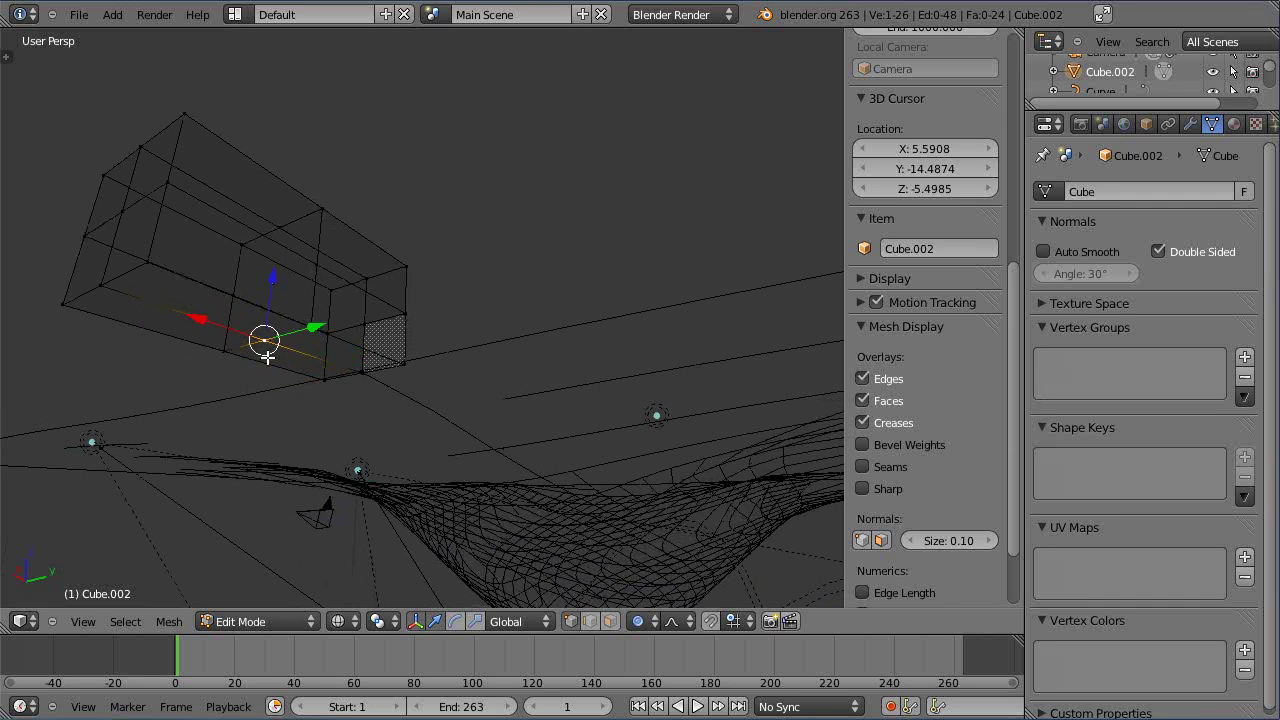
pyautogui.press('p')
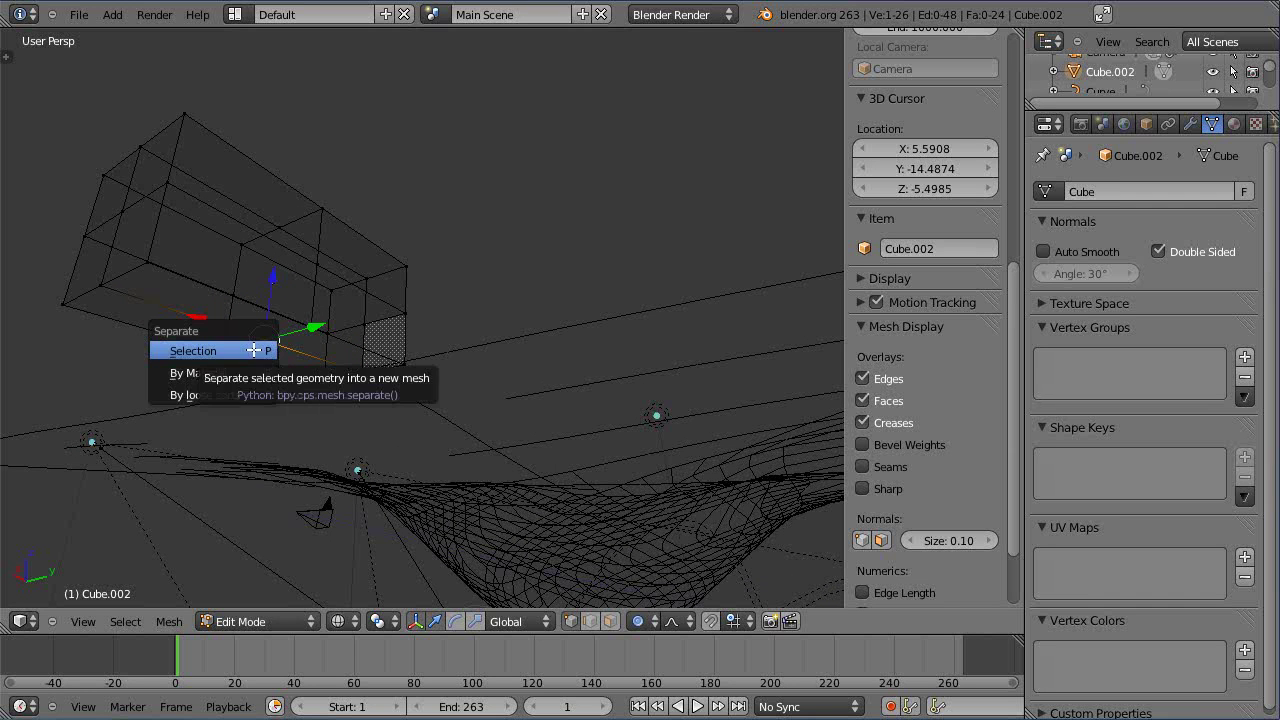
pyautogui.click(254, 350)
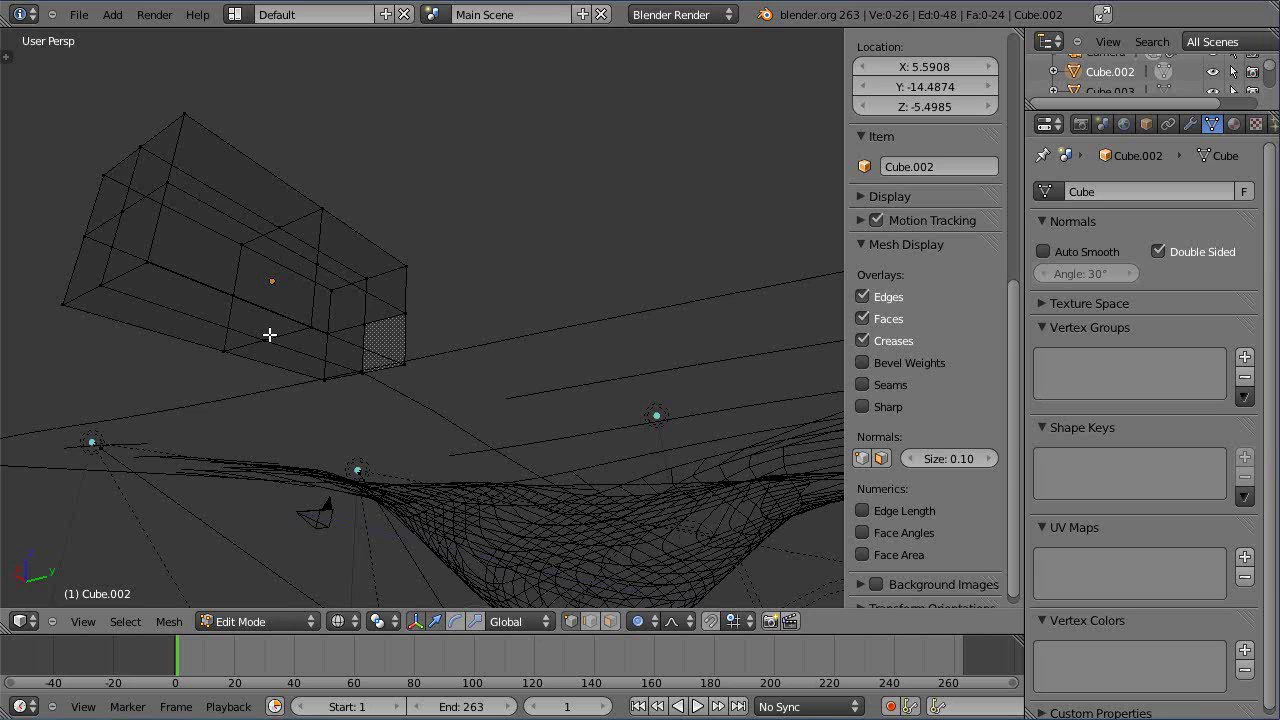
pyautogui.press('Tab')
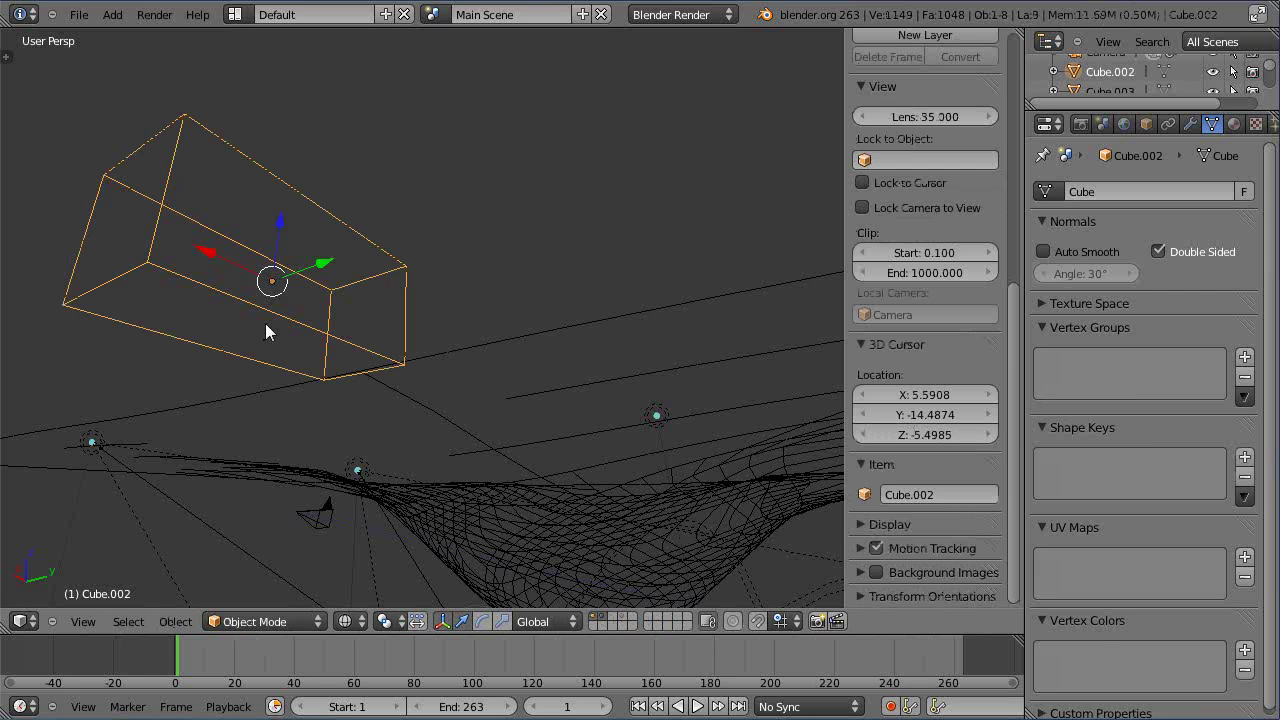
# Rename the separated single-vertex object under the box to Vertex1
pyautogui.scroll(2, 265, 357)
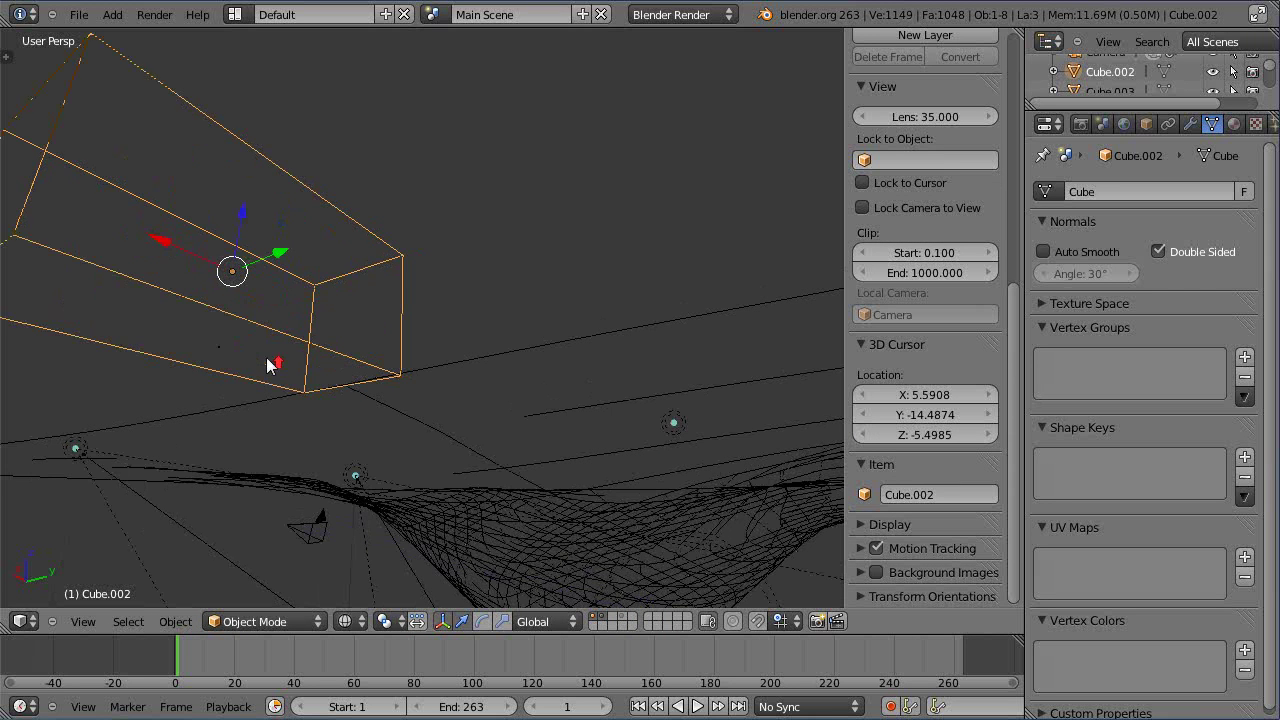
pyautogui.rightClick(218, 350)
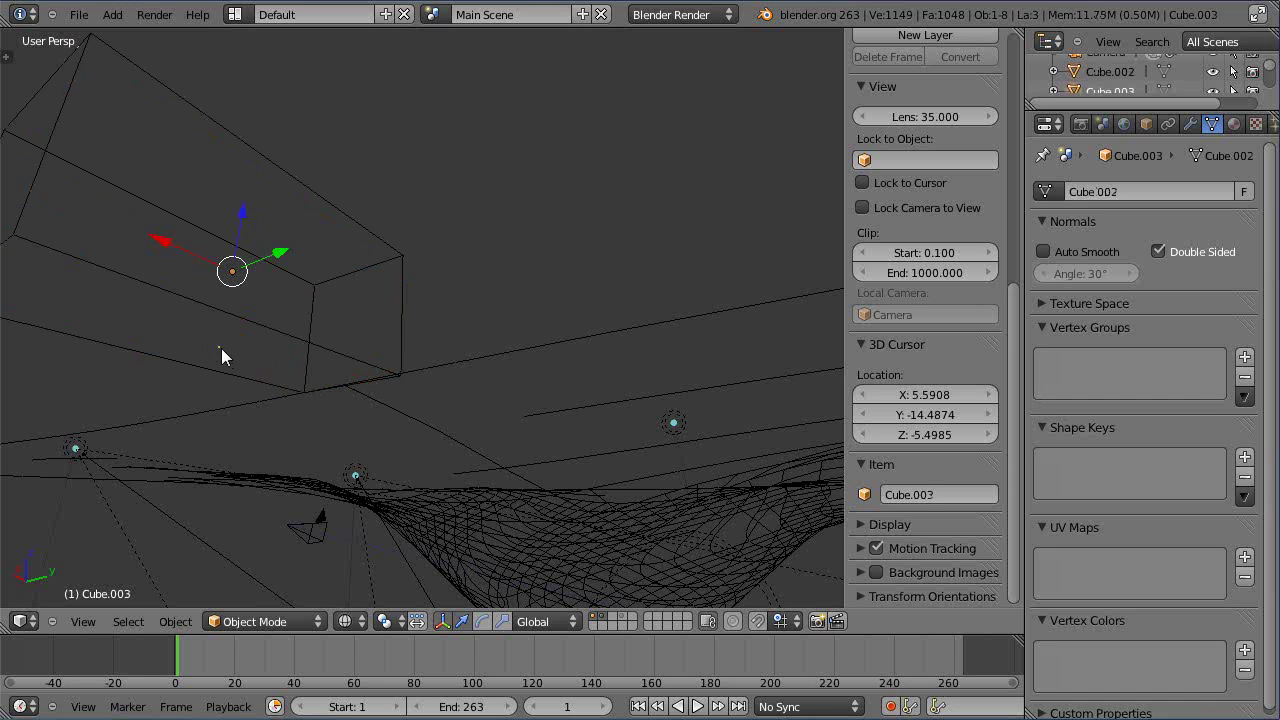
pyautogui.rightClick(317, 346)
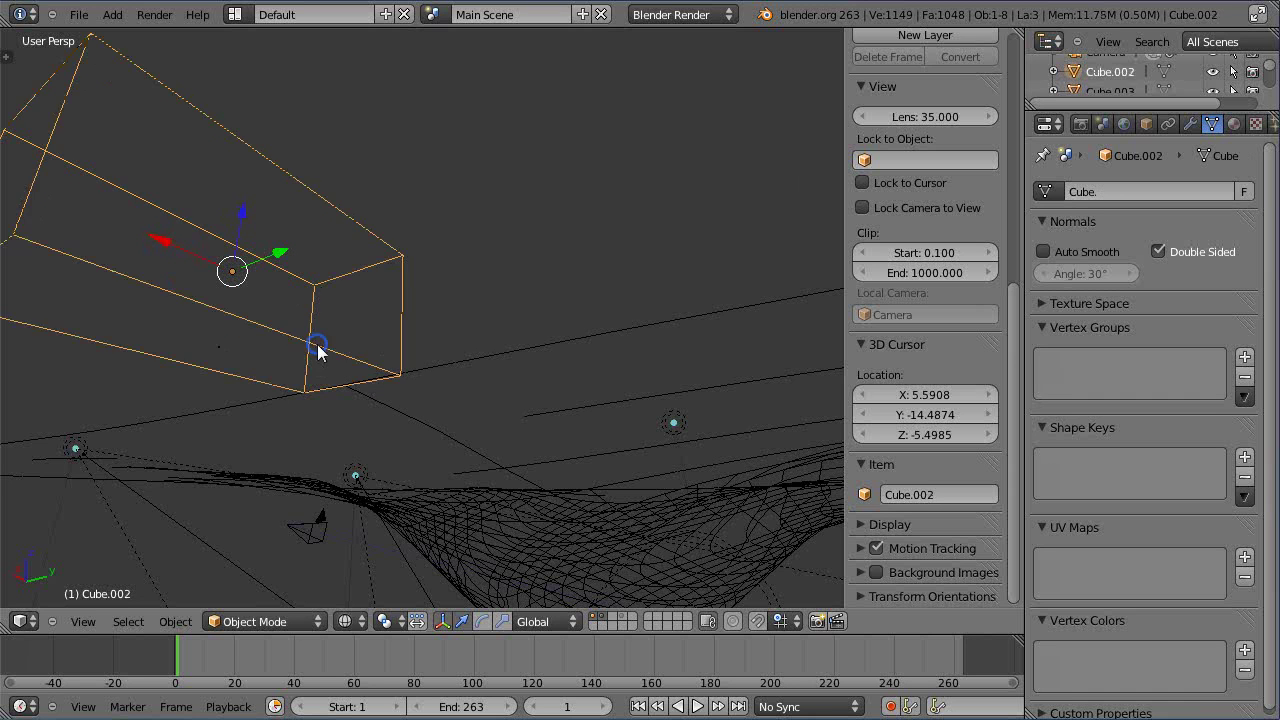
pyautogui.rightClick(218, 350)
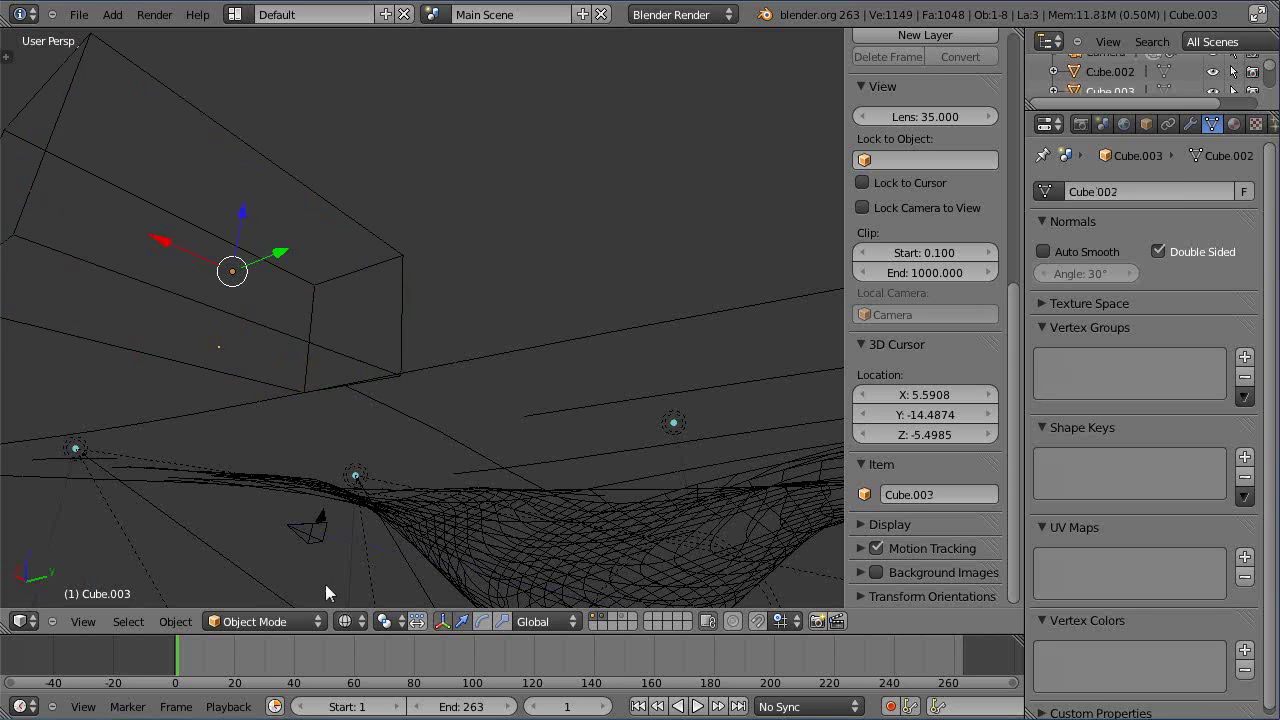
pyautogui.click(958, 491)
pyautogui.write('vertex1')
pyautogui.press('Return')
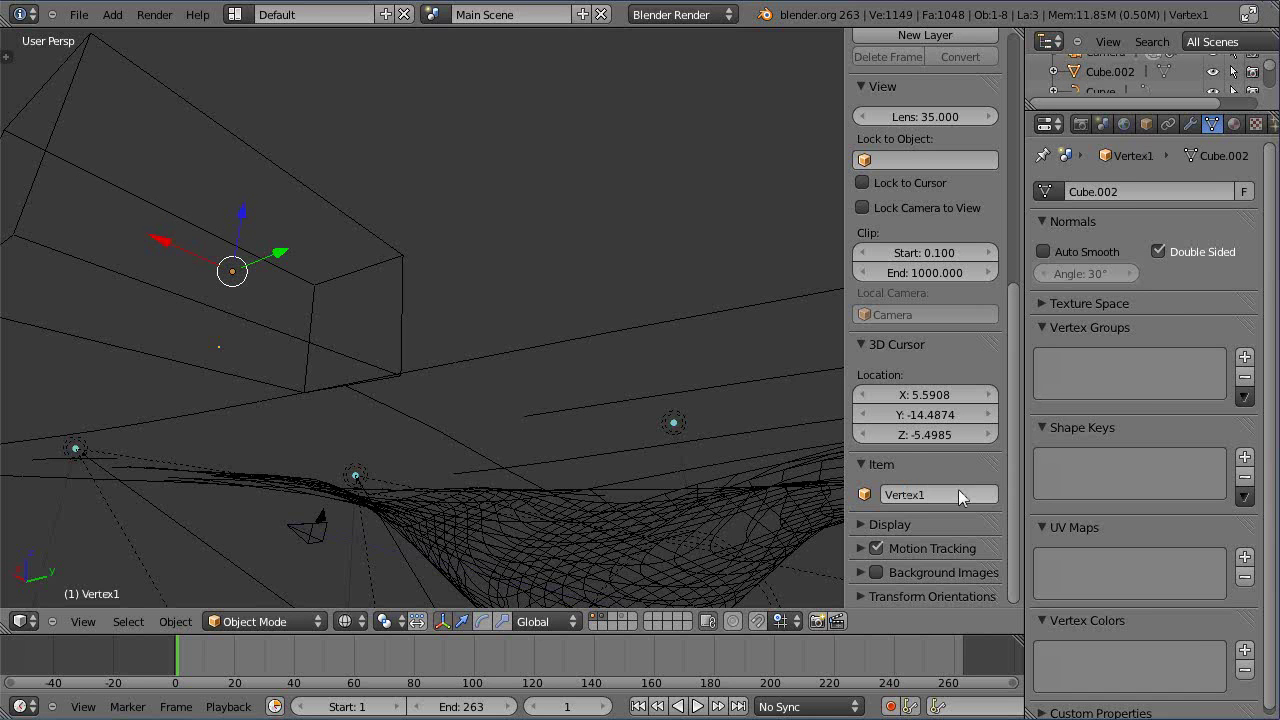
# Hide the terrain plane by turning off its layer, and display the remaining objects as wireframe
pyautogui.moveTo(281, 433); pyautogui.dragTo(320, 540, button='middle')
pyautogui.scroll(4, 521, 460)
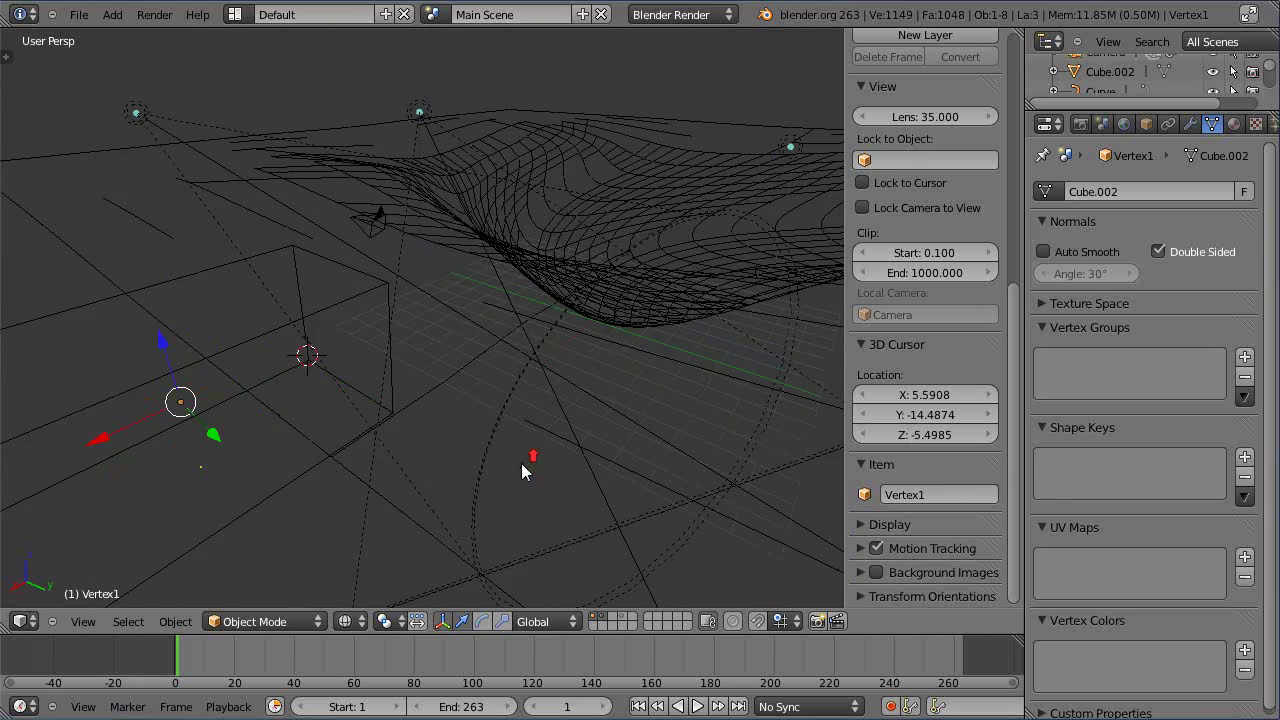
pyautogui.press('z')
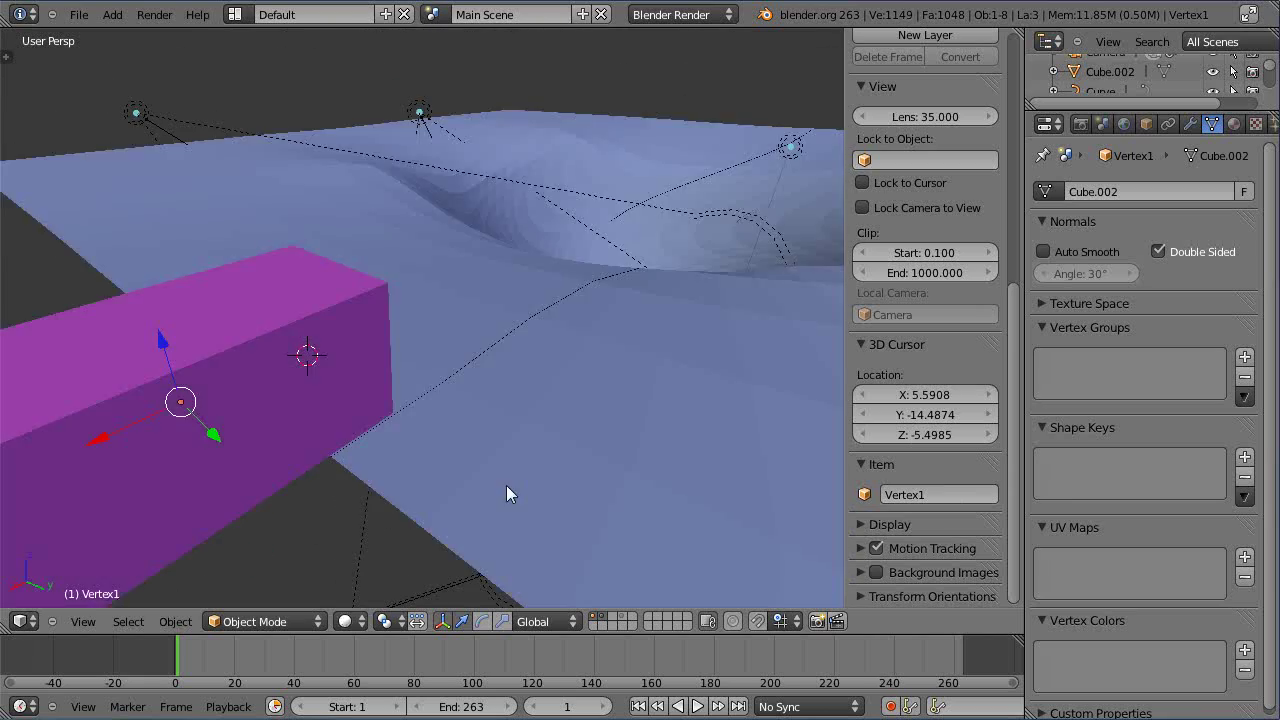
pyautogui.rightClick(453, 527)
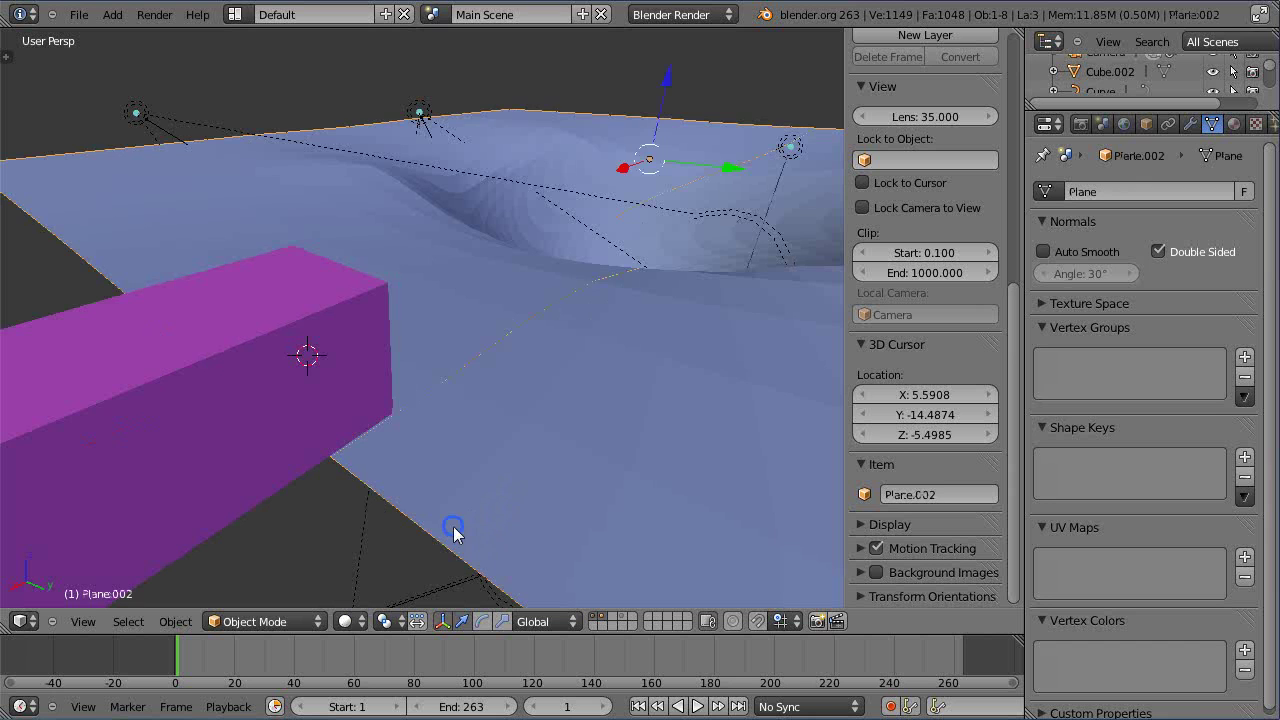
pyautogui.click(592, 620)
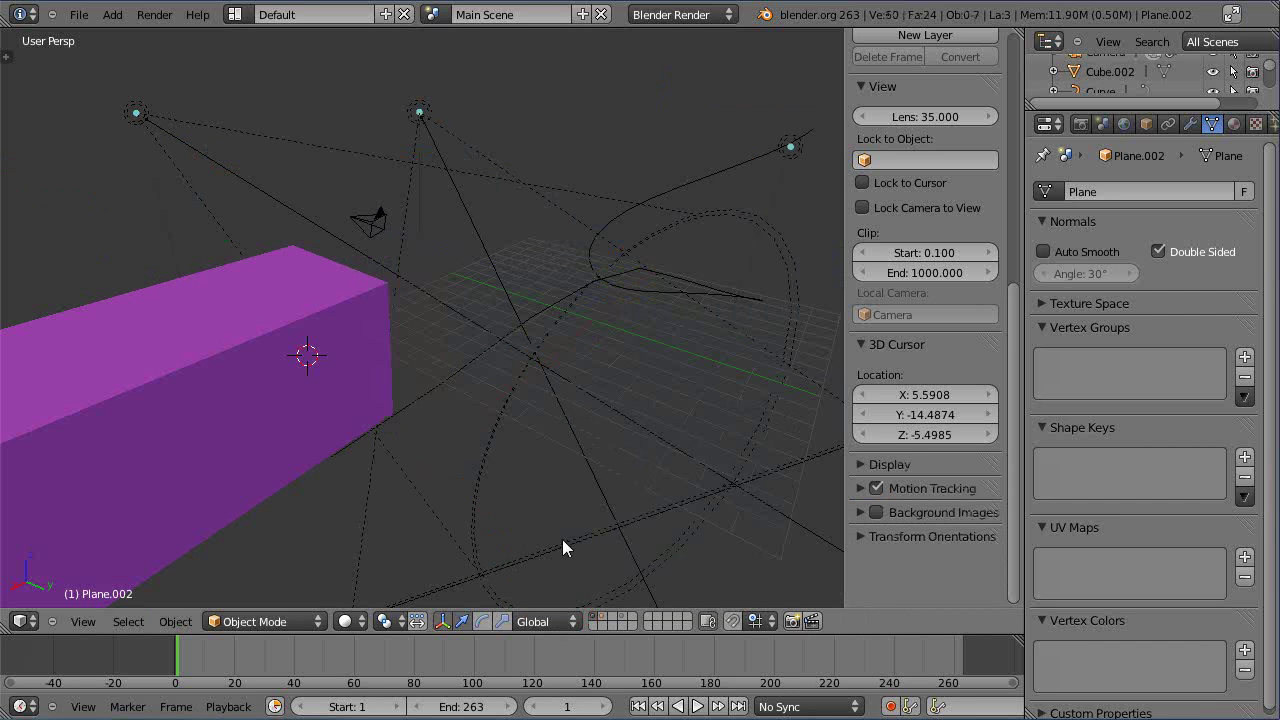
pyautogui.moveTo(561, 539); pyautogui.dragTo(552, 524, button='middle')
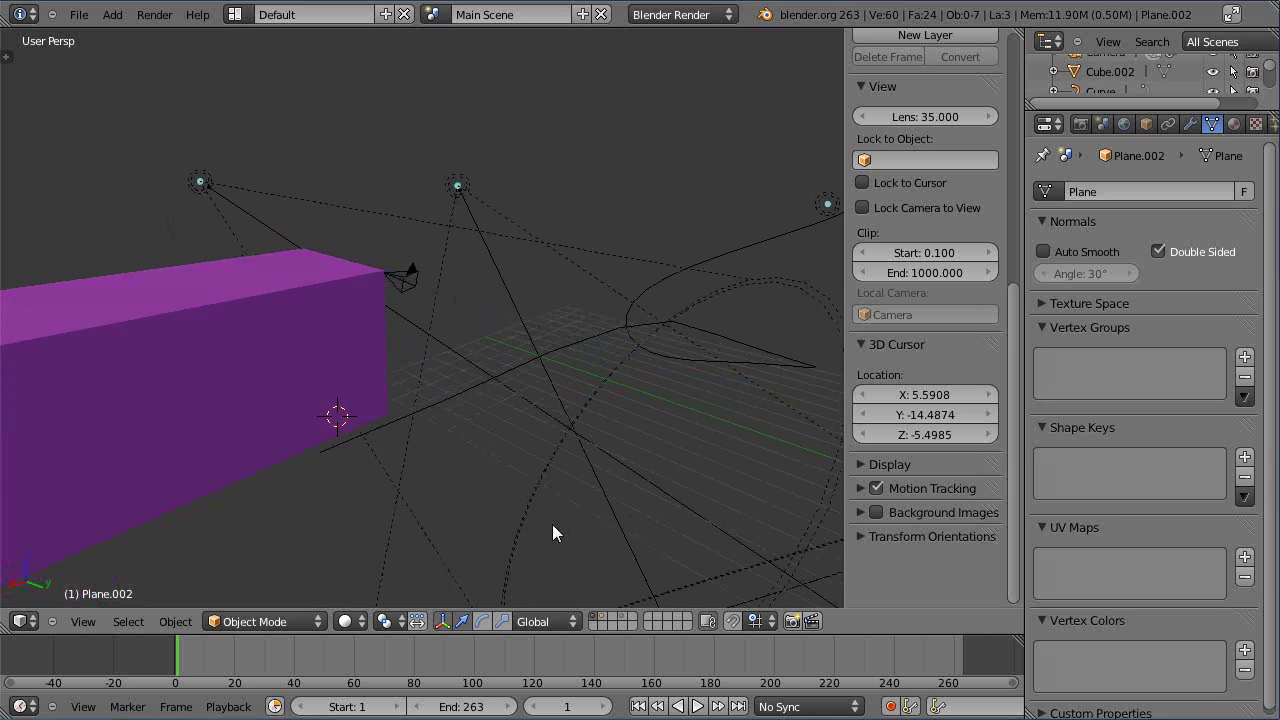
pyautogui.moveTo(366, 443)
pyautogui.mouseDown(button='middle')
pyautogui.moveTo(343, 445)
pyautogui.moveTo(360, 366)
pyautogui.moveTo(343, 454)
pyautogui.moveTo(423, 445)
pyautogui.mouseUp(button='middle')
pyautogui.press('z')
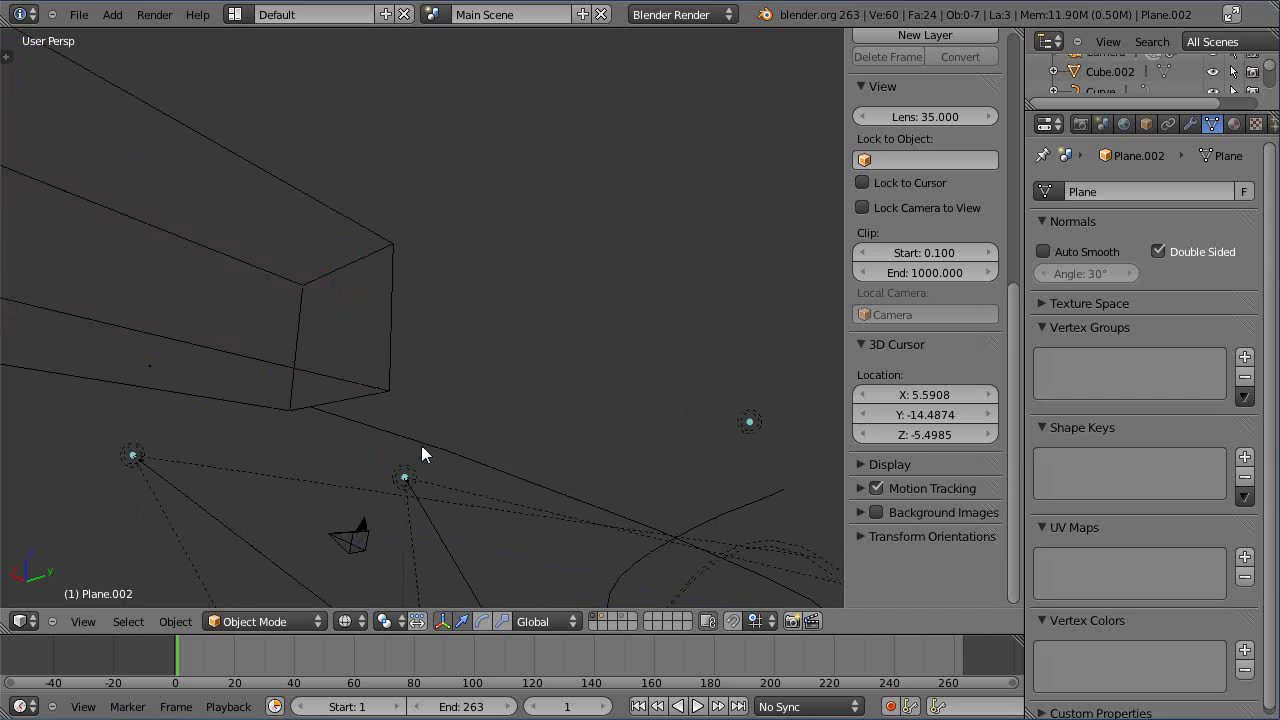
pyautogui.scroll(-1, 302, 475)
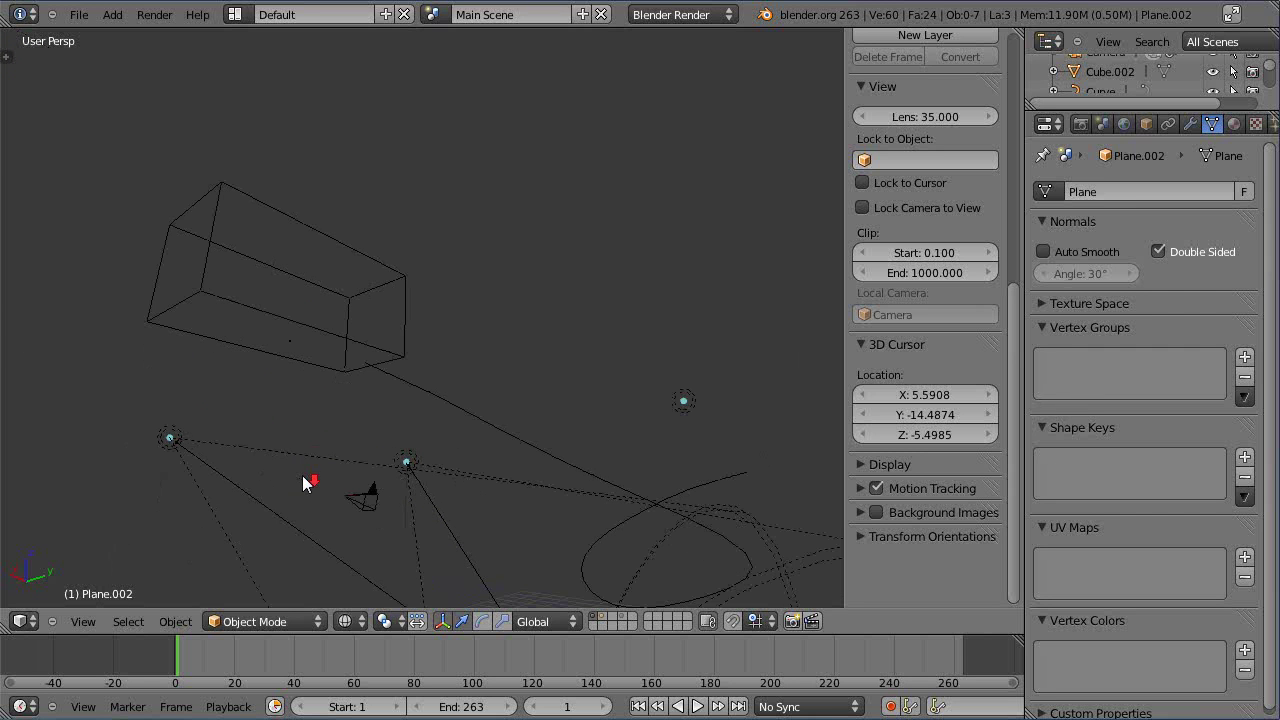
# Parent the box to the single vertex of Vertex1 with Make Vertex Parent, and return to Object Mode
pyautogui.rightClick(291, 349)
pyautogui.moveTo(291, 349); pyautogui.dragTo(310, 459, button='middle')
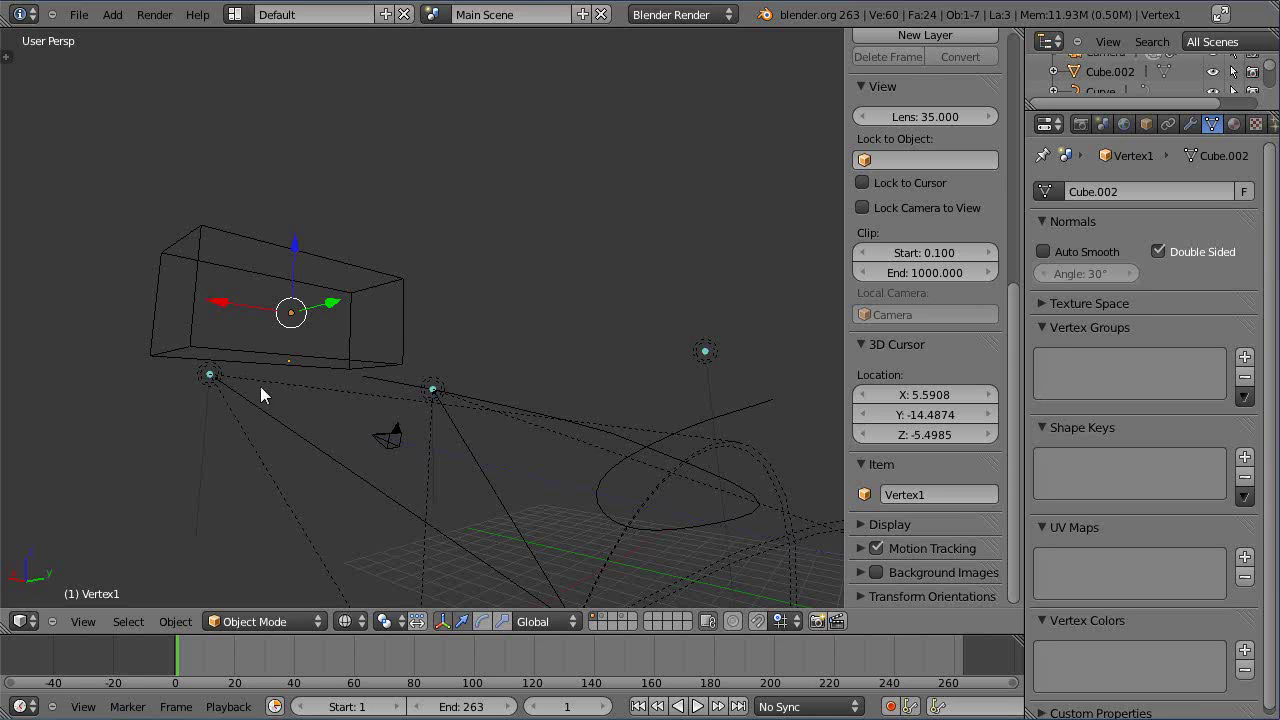
pyautogui.rightClick(250, 342)
pyautogui.moveTo(294, 406); pyautogui.dragTo(303, 372, button='middle')
pyautogui.scroll(4, 303, 372)
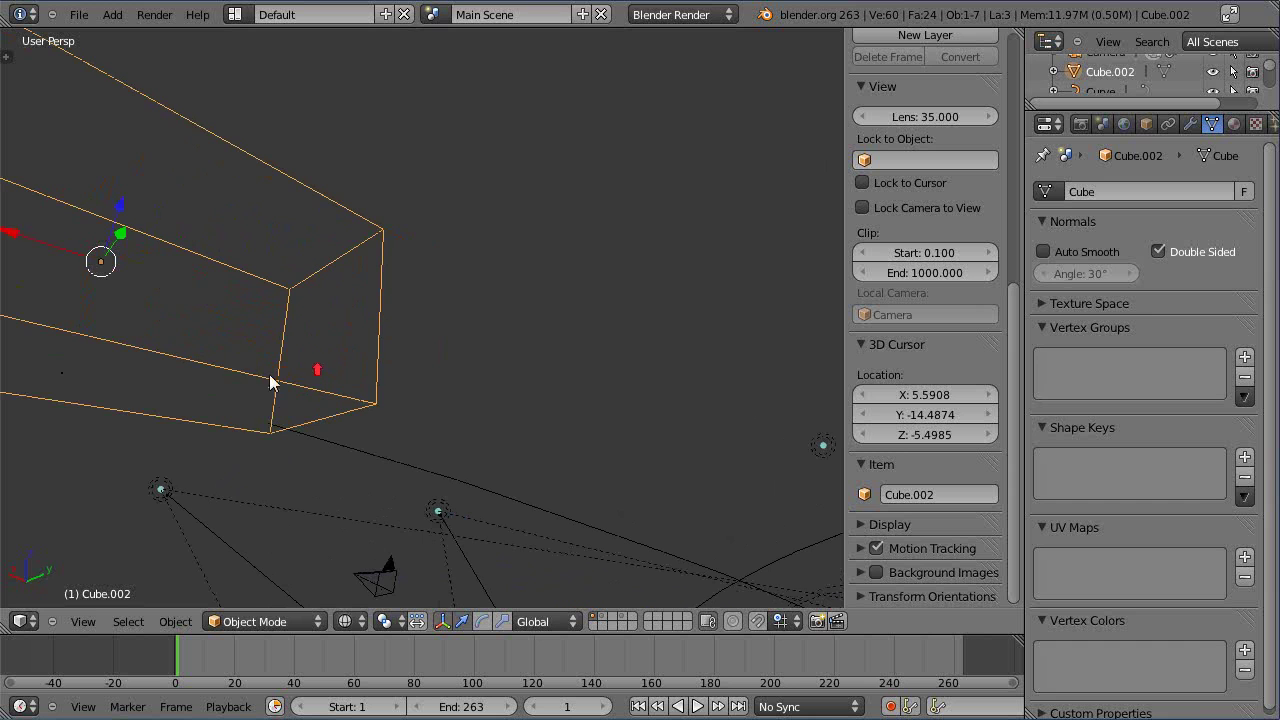
pyautogui.keyDown('shift'); pyautogui.rightClick(62, 374); pyautogui.keyUp('shift')
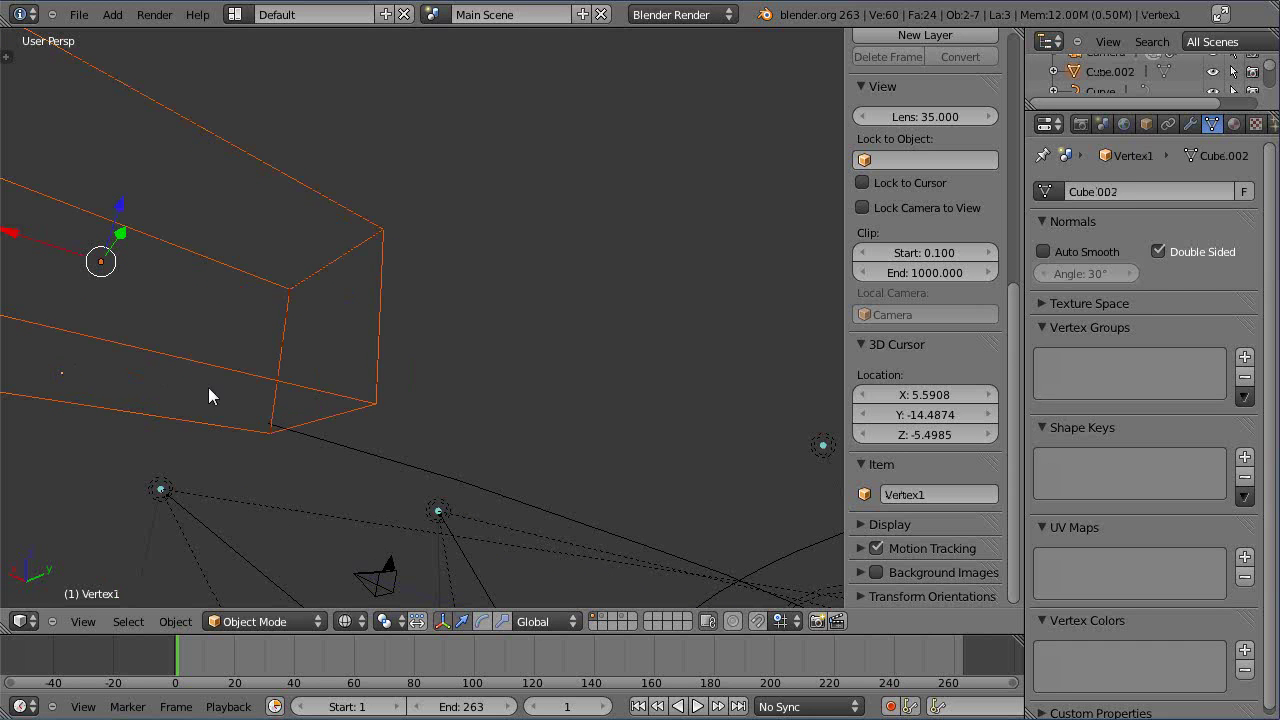
pyautogui.press('Tab')
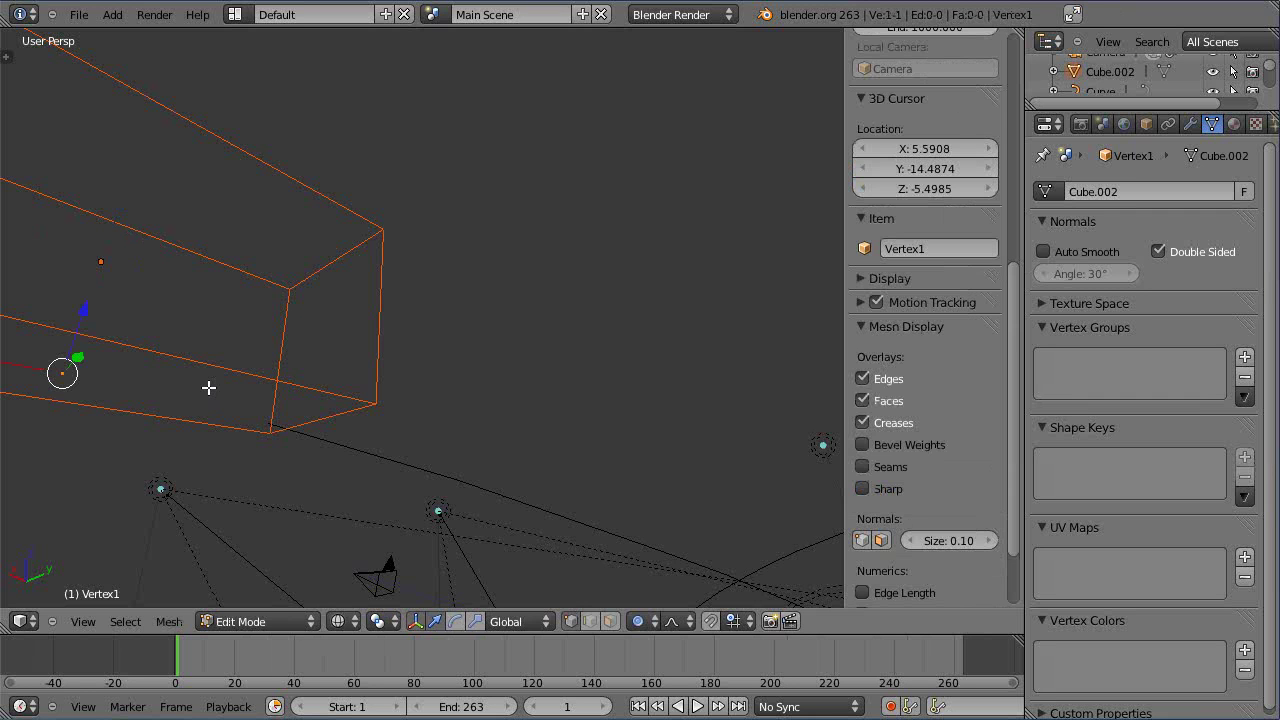
pyautogui.hotkey('ctrl', 'p')
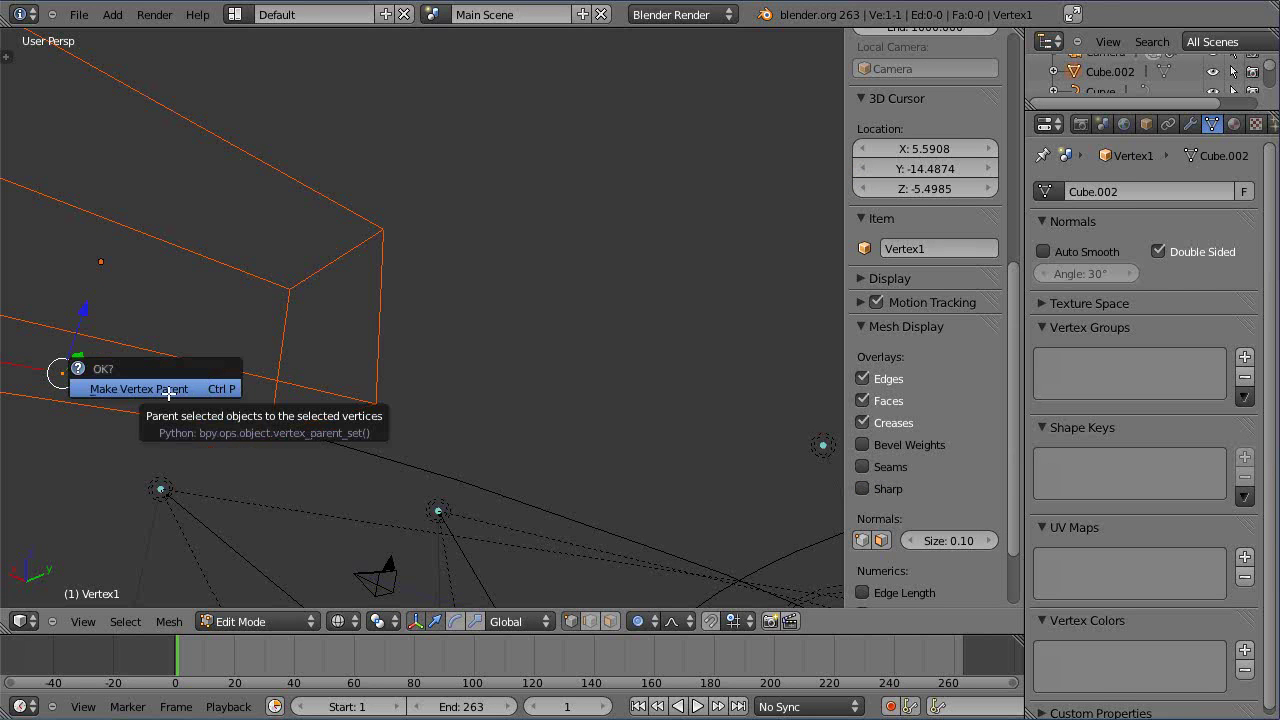
pyautogui.click(168, 393)
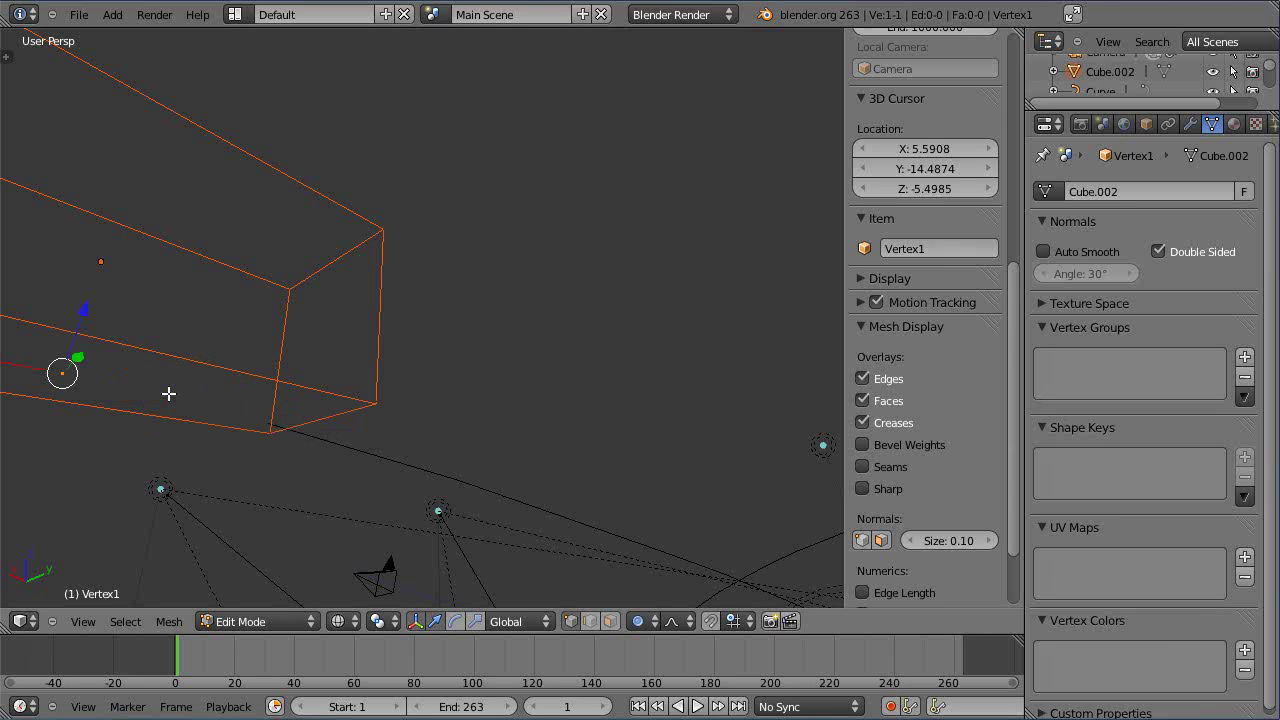
pyautogui.press('Tab')
pyautogui.moveTo(113, 408); pyautogui.dragTo(117, 410, button='middle')
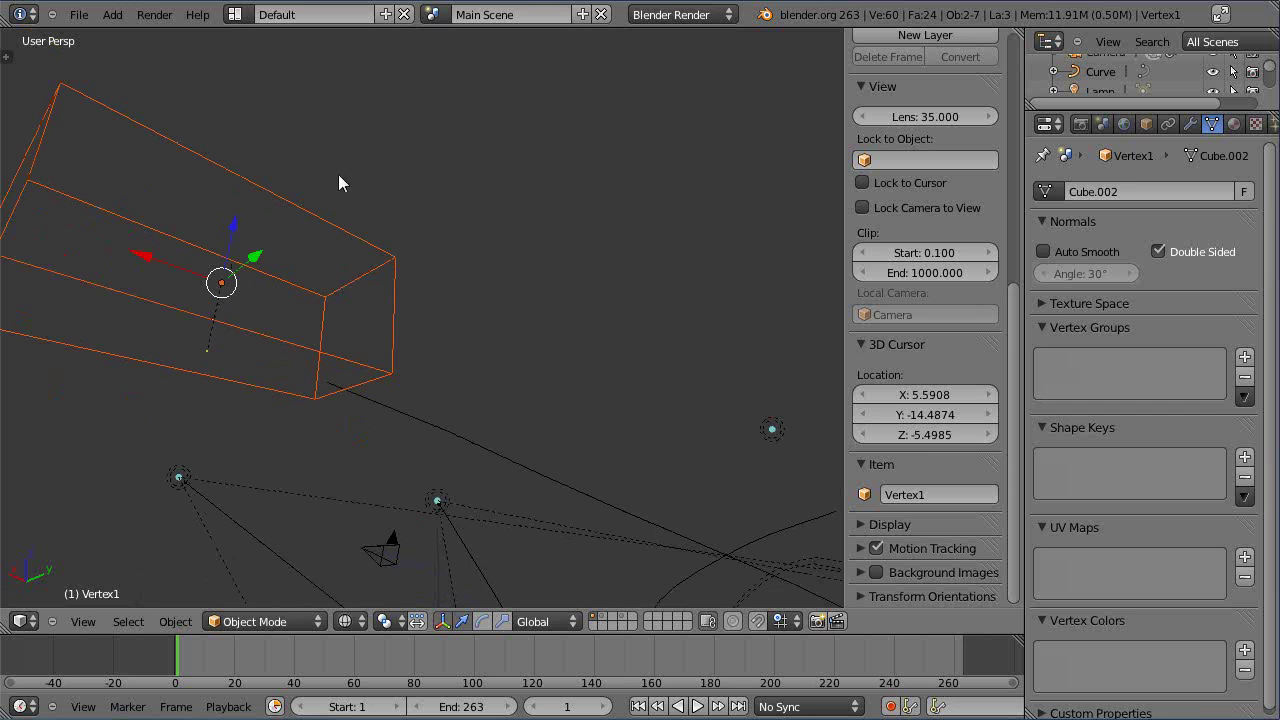
# Parent Vertex1 to the curve with the Follow Path option
pyautogui.rightClick(207, 350)
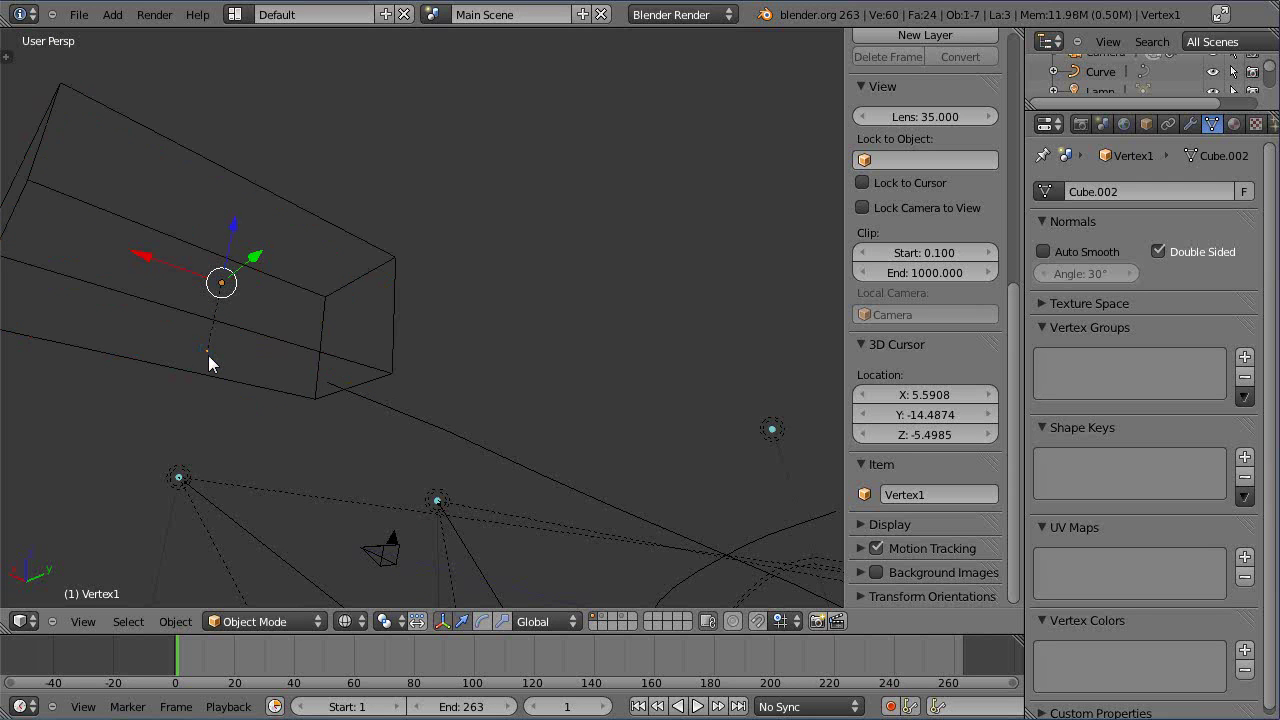
pyautogui.rightClick(401, 411)
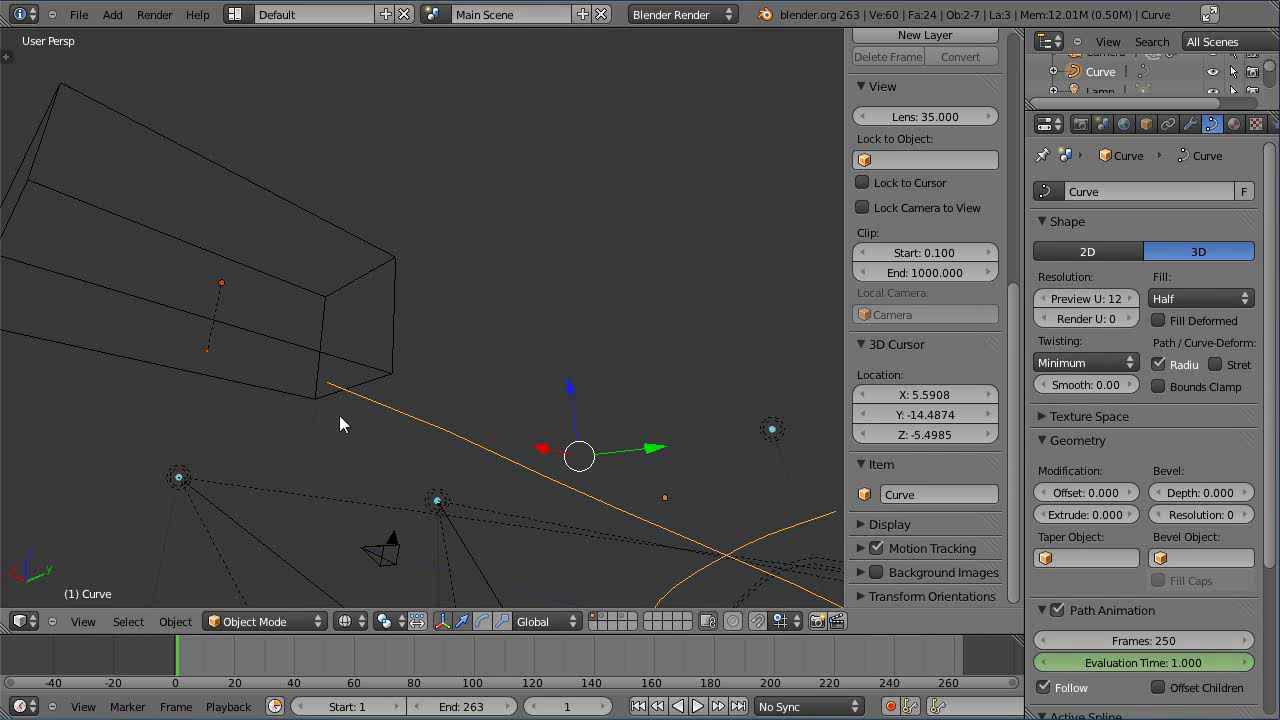
pyautogui.hotkey('ctrl', 'p')
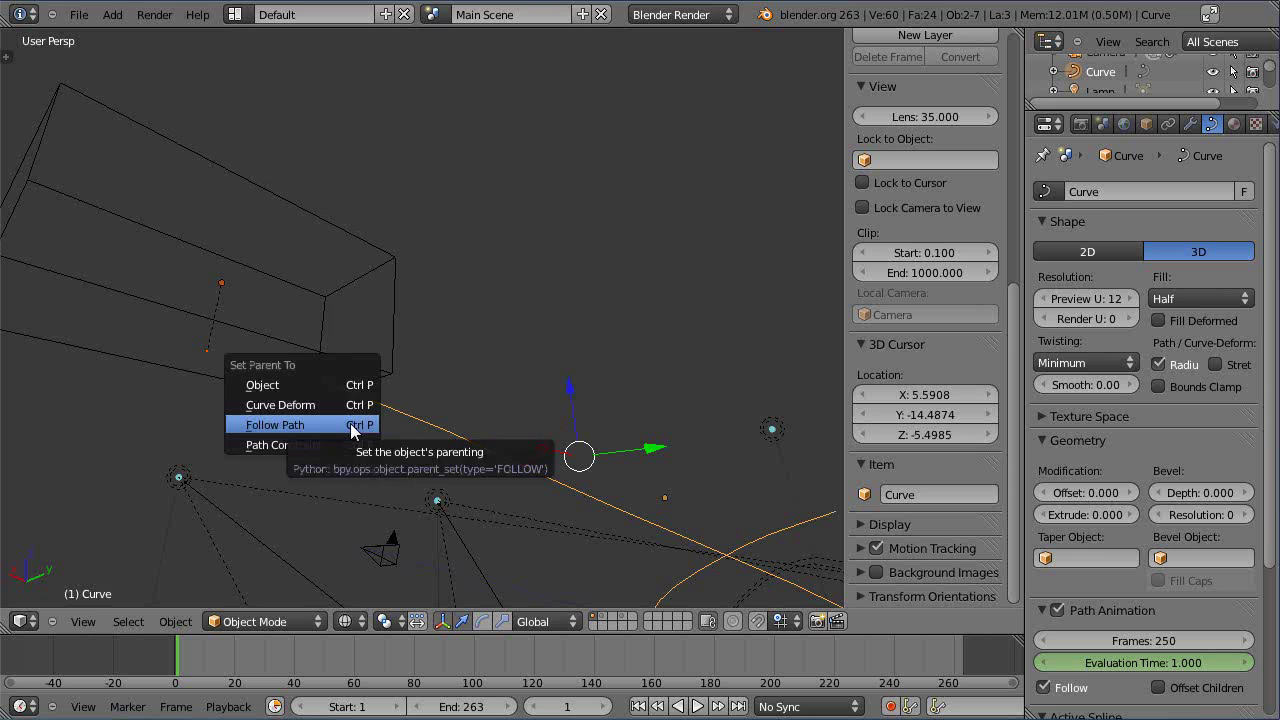
pyautogui.click(286, 424)
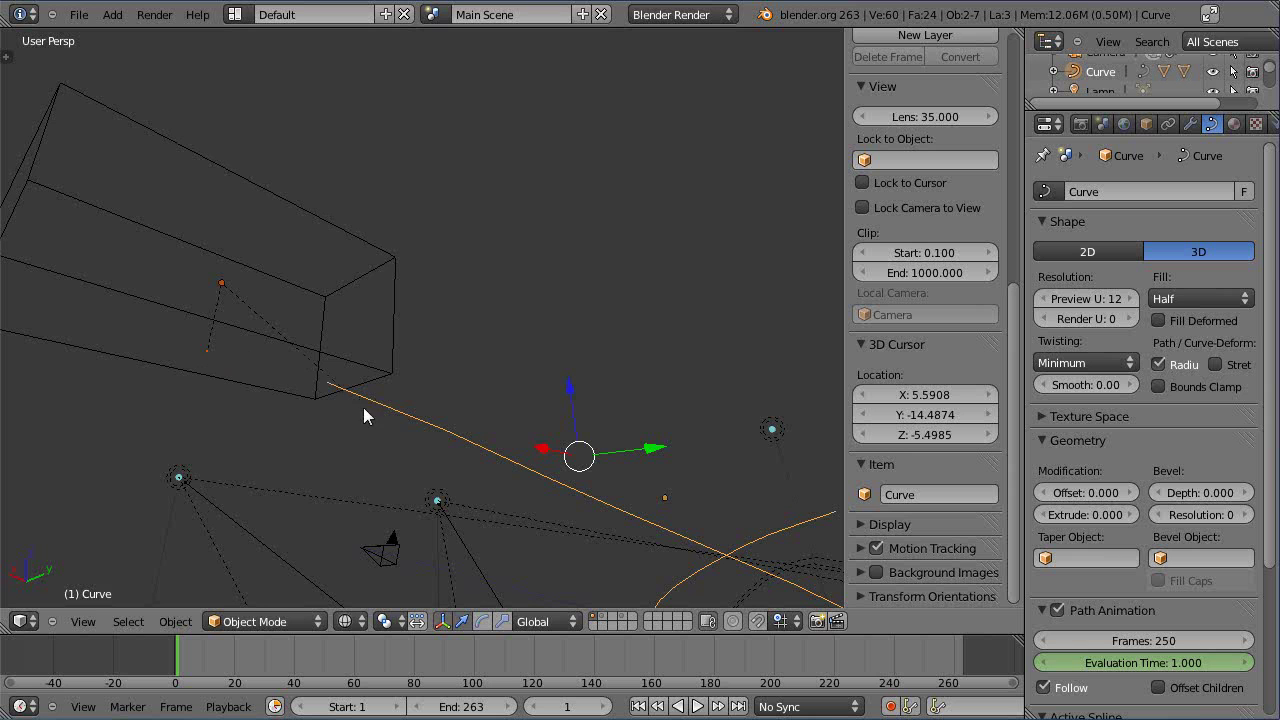
pyautogui.scroll(1, 335, 414)
pyautogui.scroll(-1, 335, 414)
pyautogui.moveTo(257, 420); pyautogui.dragTo(217, 387, button='middle')
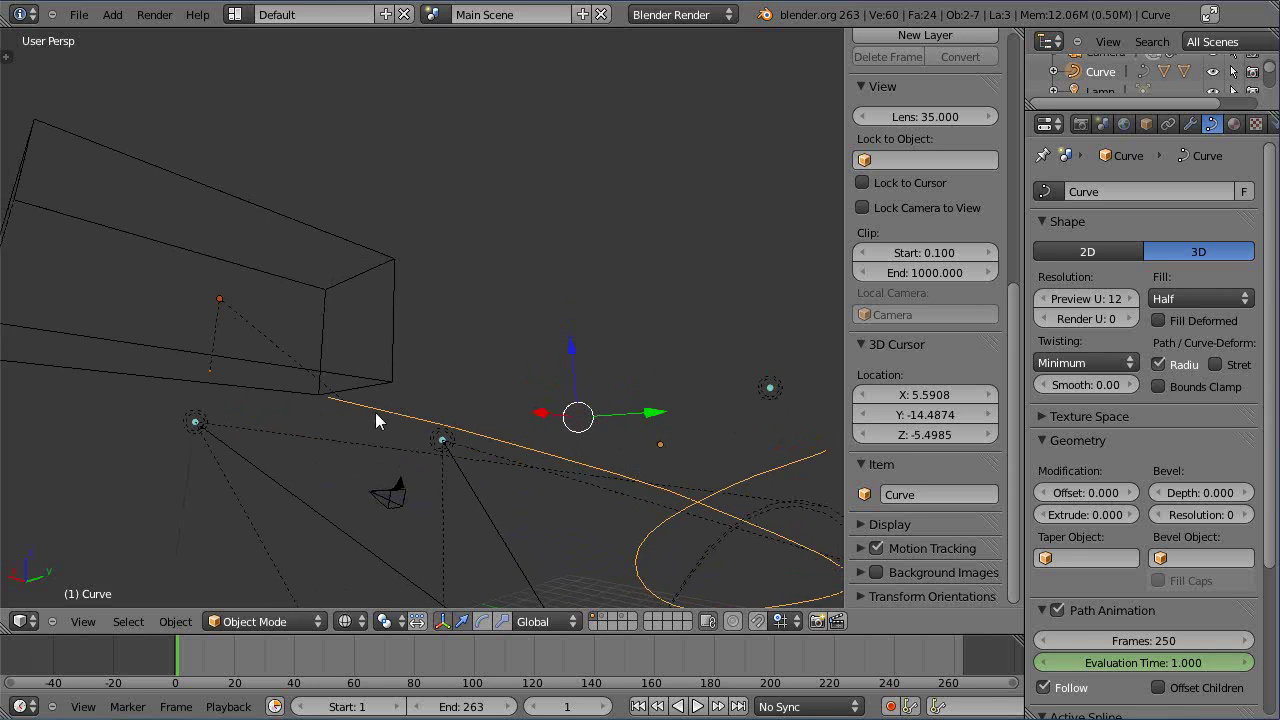
# Show the terrain plane's layer again alongside the other objects and switch the viewport back to solid shading
pyautogui.moveTo(281, 418); pyautogui.dragTo(377, 528, button='middle')
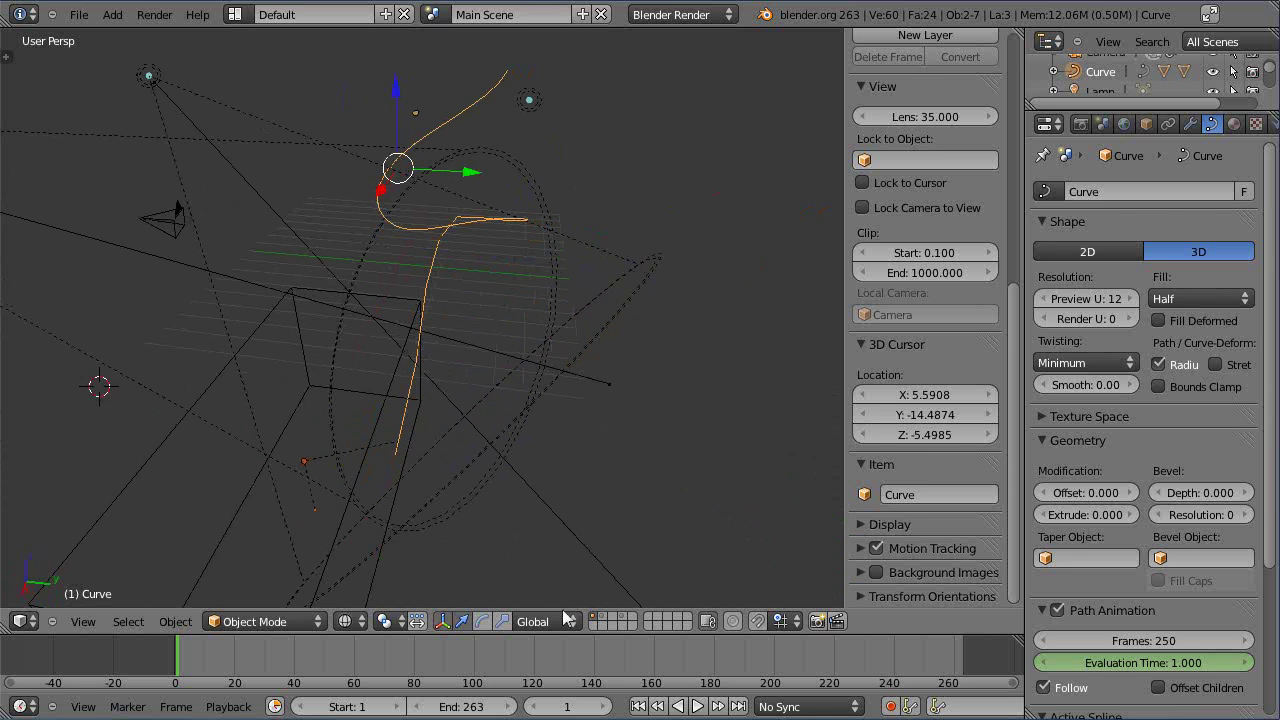
pyautogui.keyDown('shift'); pyautogui.click(603, 624); pyautogui.keyUp('shift')
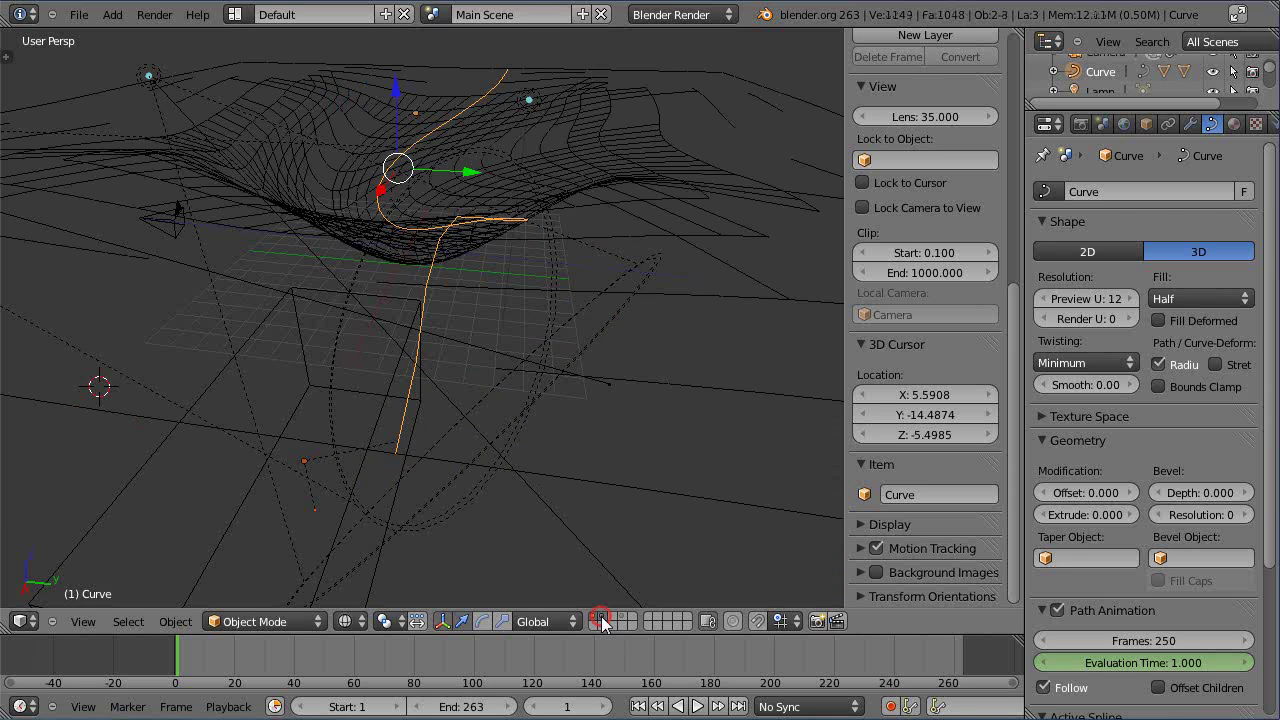
pyautogui.press('z')
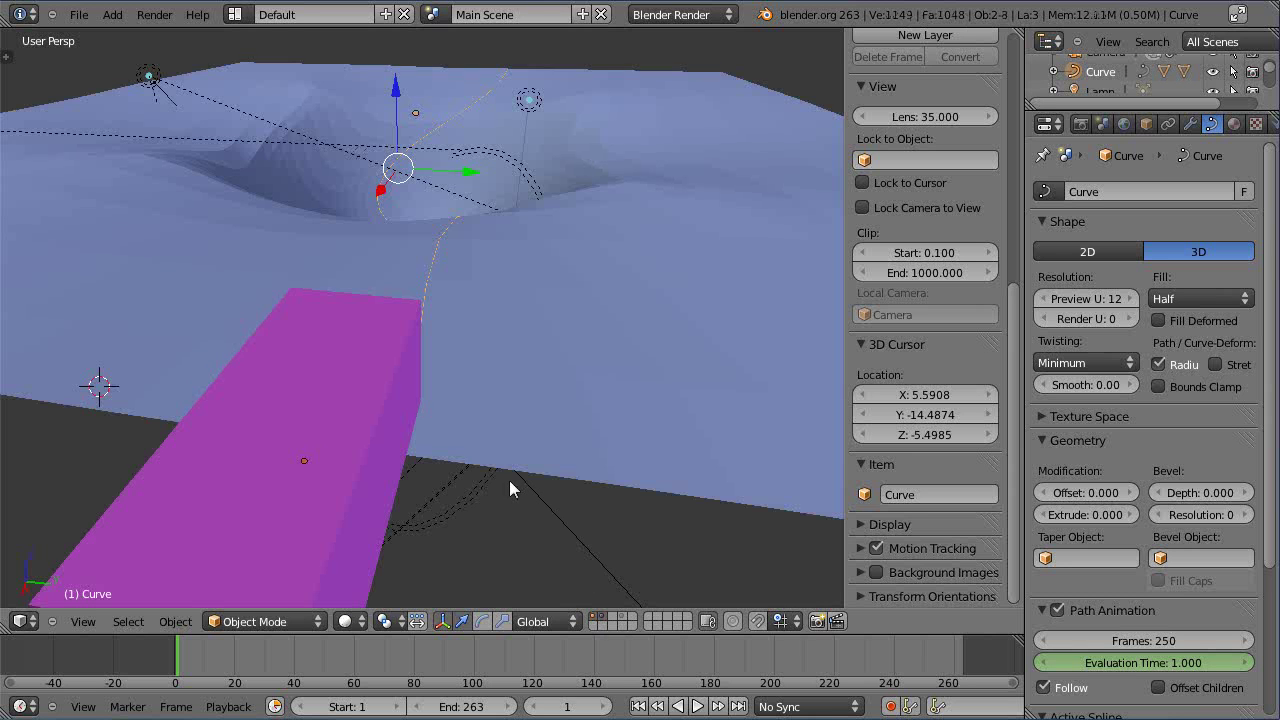
# Select the terrain plane and hide the viewport's properties sidebar to widen the 3D view
pyautogui.moveTo(498, 424); pyautogui.dragTo(480, 277, button='middle')
pyautogui.scroll(-3, 500, 401)
pyautogui.scroll(-1, 480, 277)
pyautogui.rightClick(664, 333)
pyautogui.scroll(-3, 664, 333)
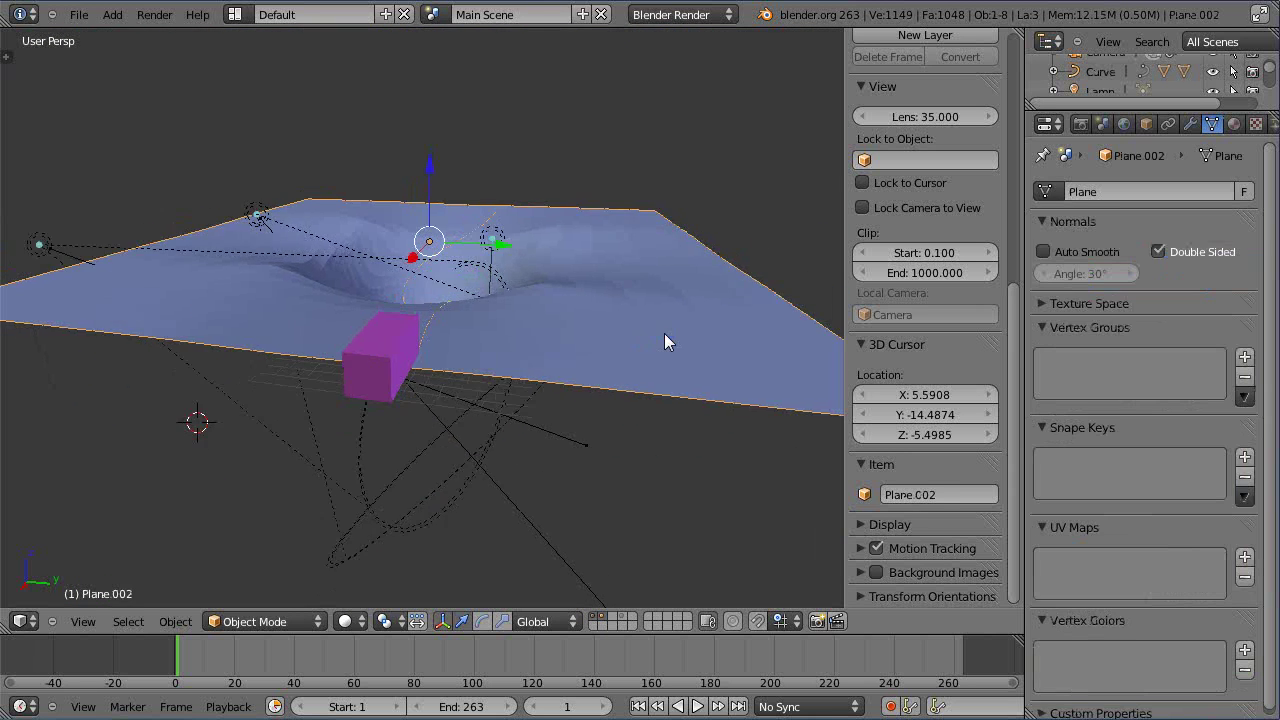
pyautogui.press('n')
# Play the animation and examine from several angles and distances how the purple box follows the curve across the terrain
pyautogui.scroll(6, 643, 320)
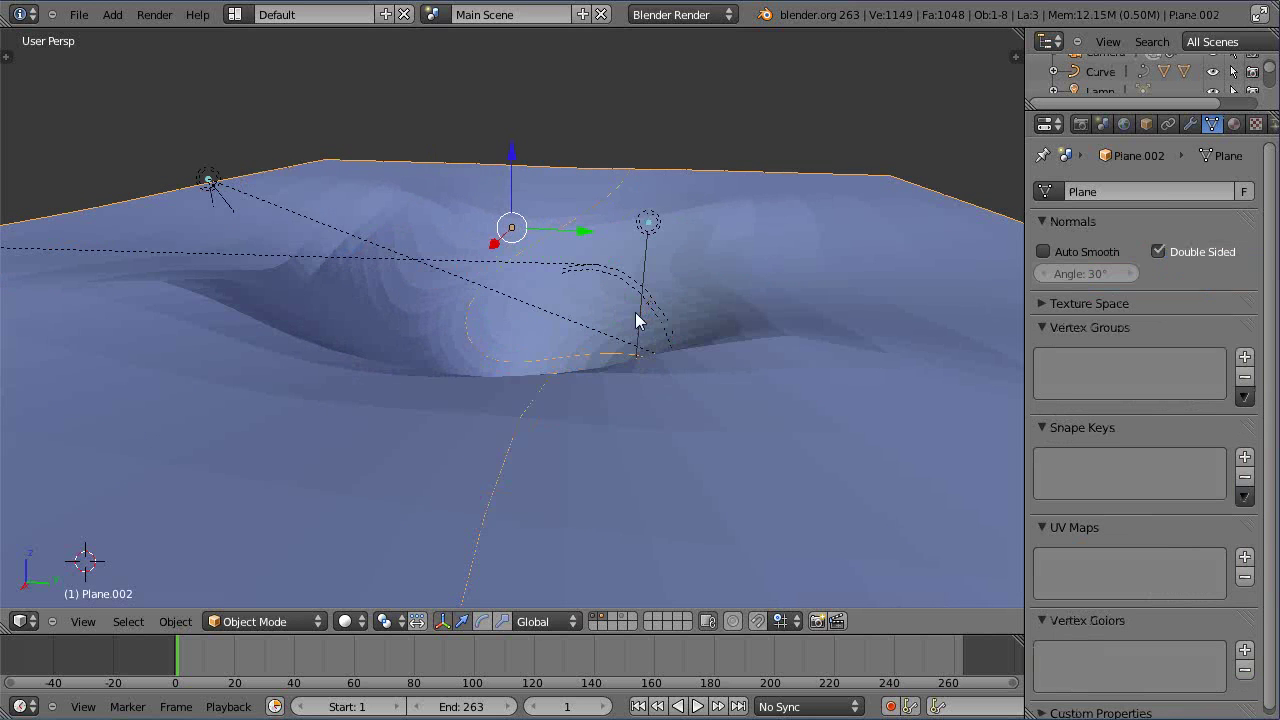
pyautogui.scroll(-3, 568, 363)
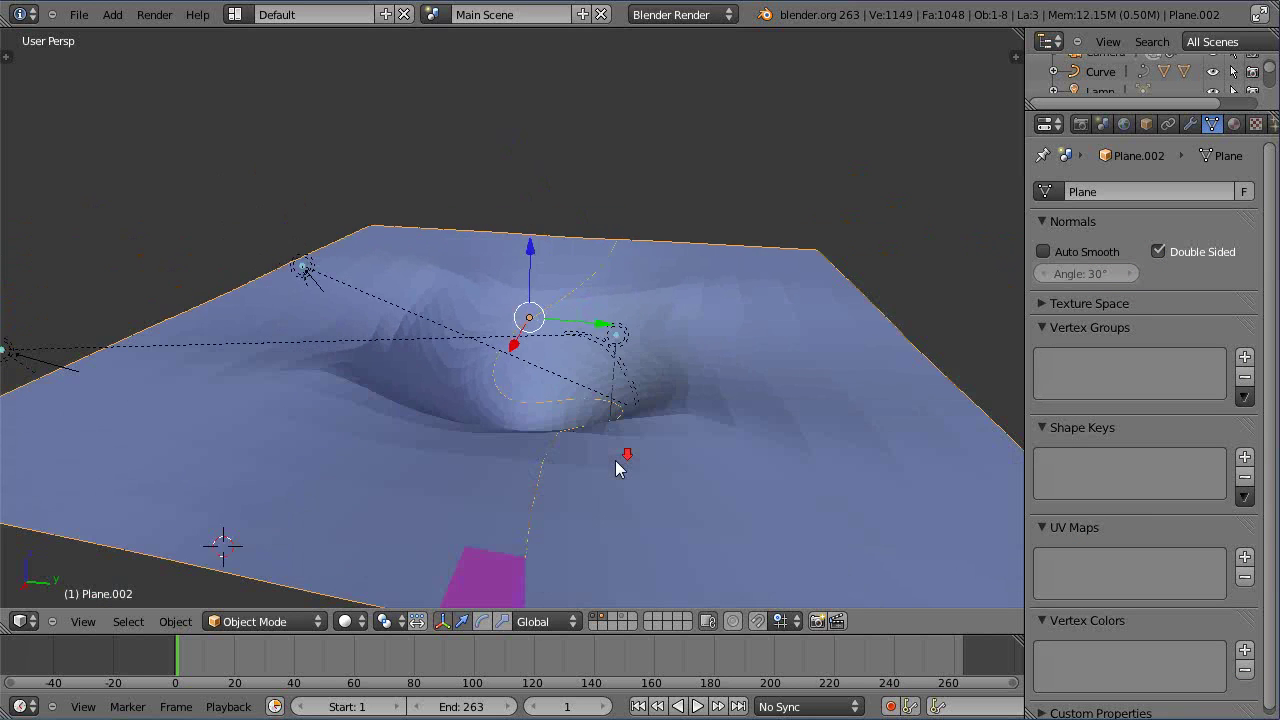
pyautogui.moveTo(631, 478); pyautogui.dragTo(518, 488, button='middle')
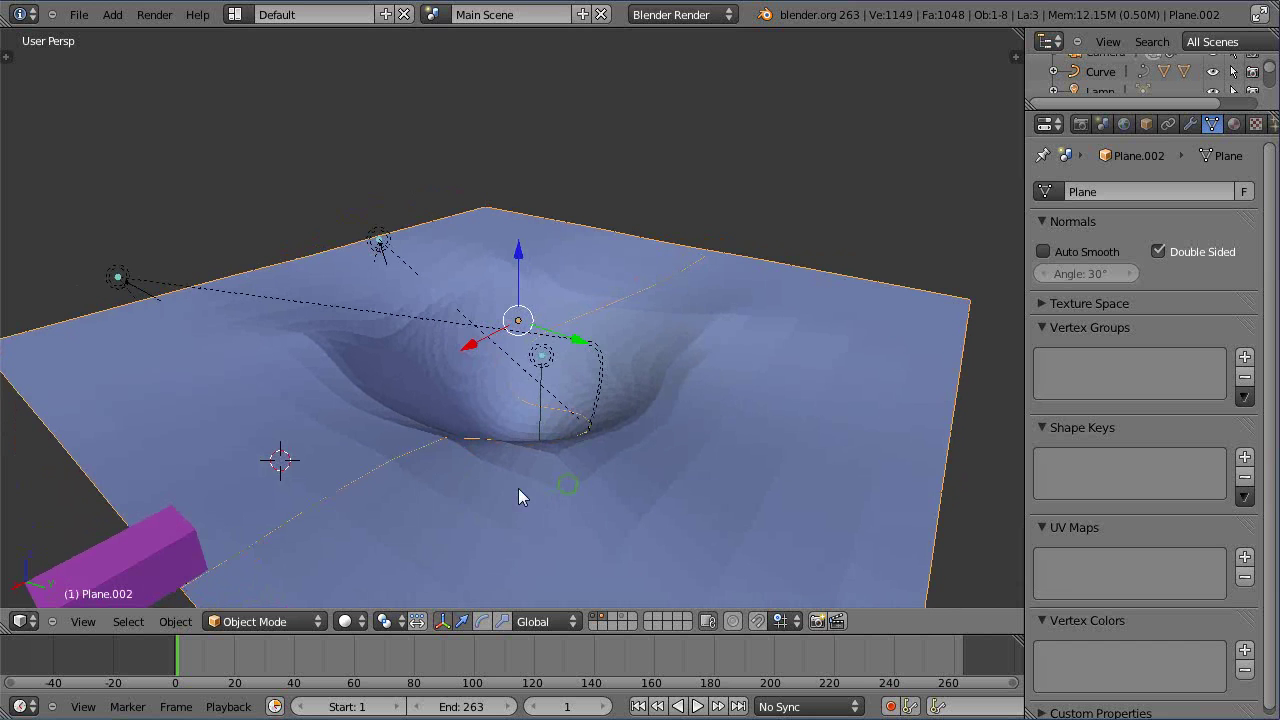
pyautogui.hotkey('alt', 'a')
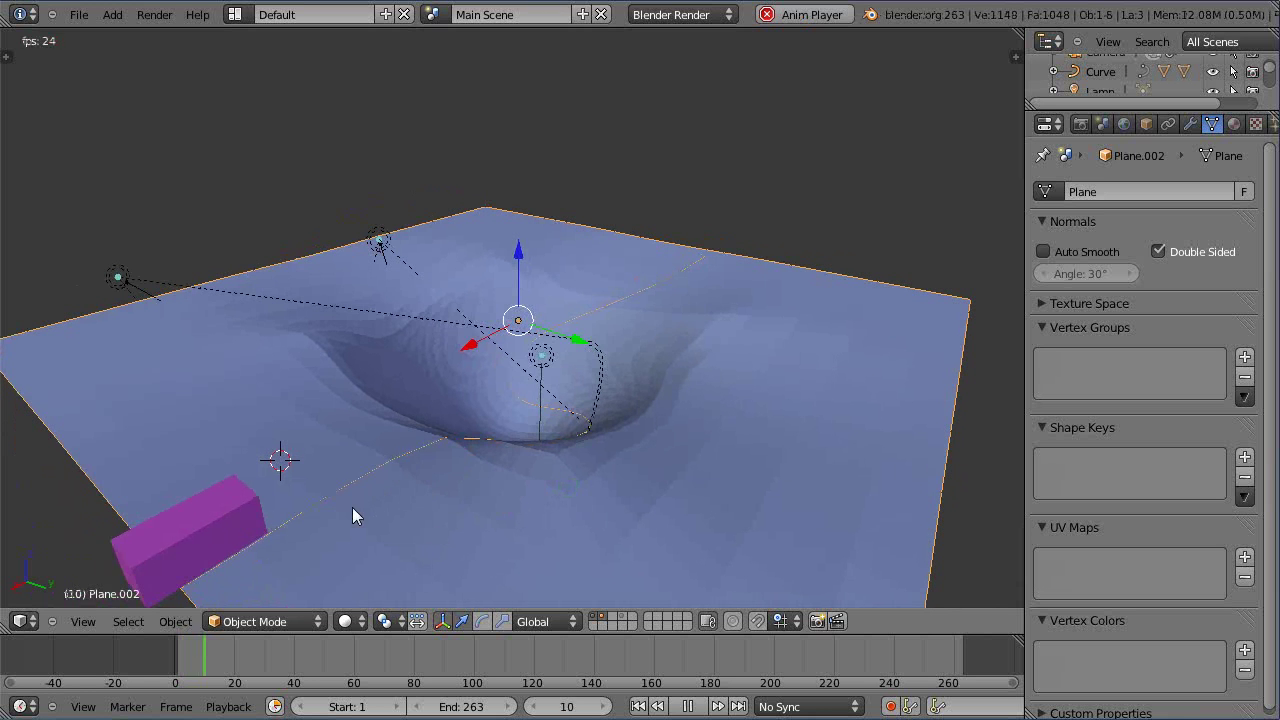
pyautogui.moveTo(365, 434); pyautogui.dragTo(470, 555, button='middle')
pyautogui.scroll(4, 500, 570)
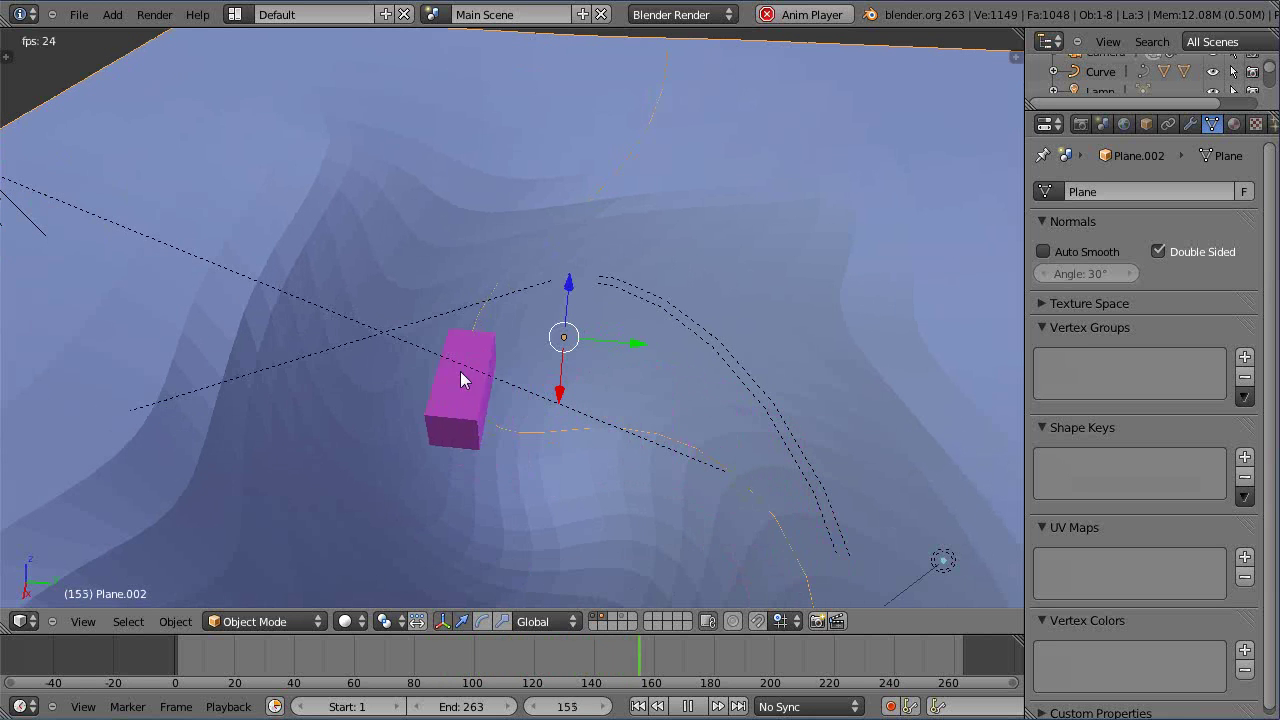
pyautogui.moveTo(502, 604); pyautogui.dragTo(516, 515, button='middle')
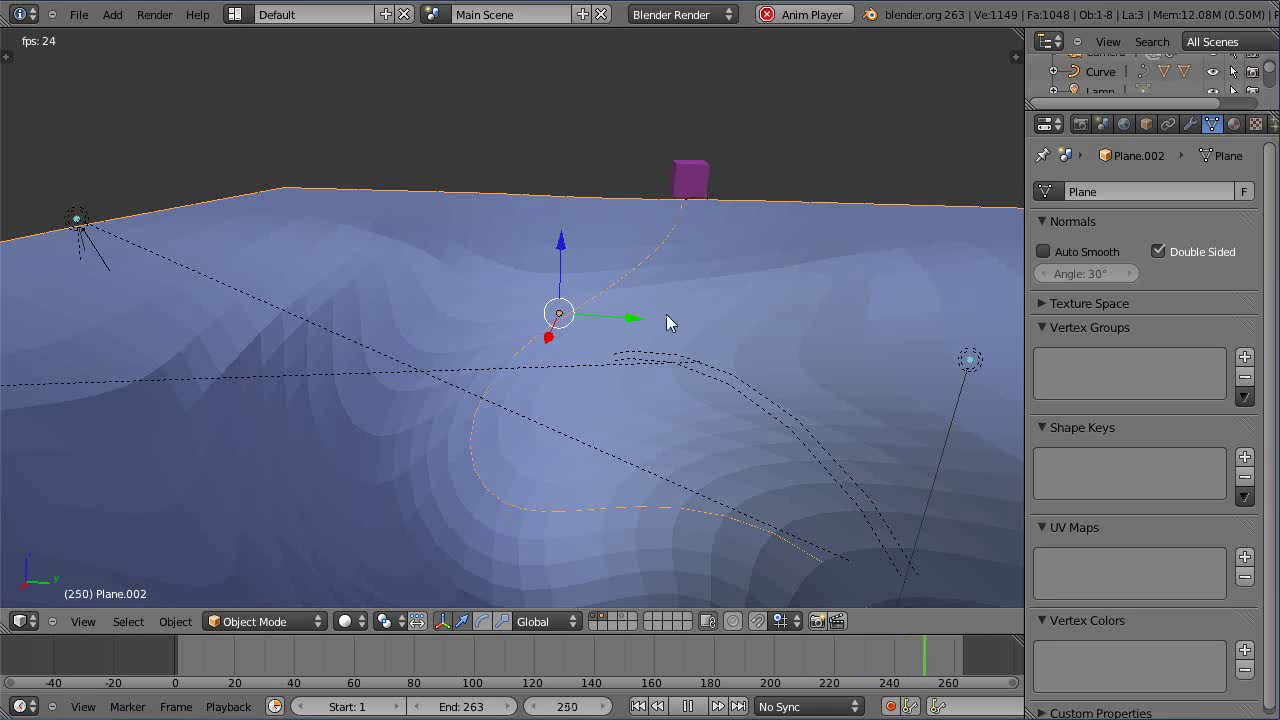
pyautogui.moveTo(686, 477); pyautogui.dragTo(384, 540, button='middle')
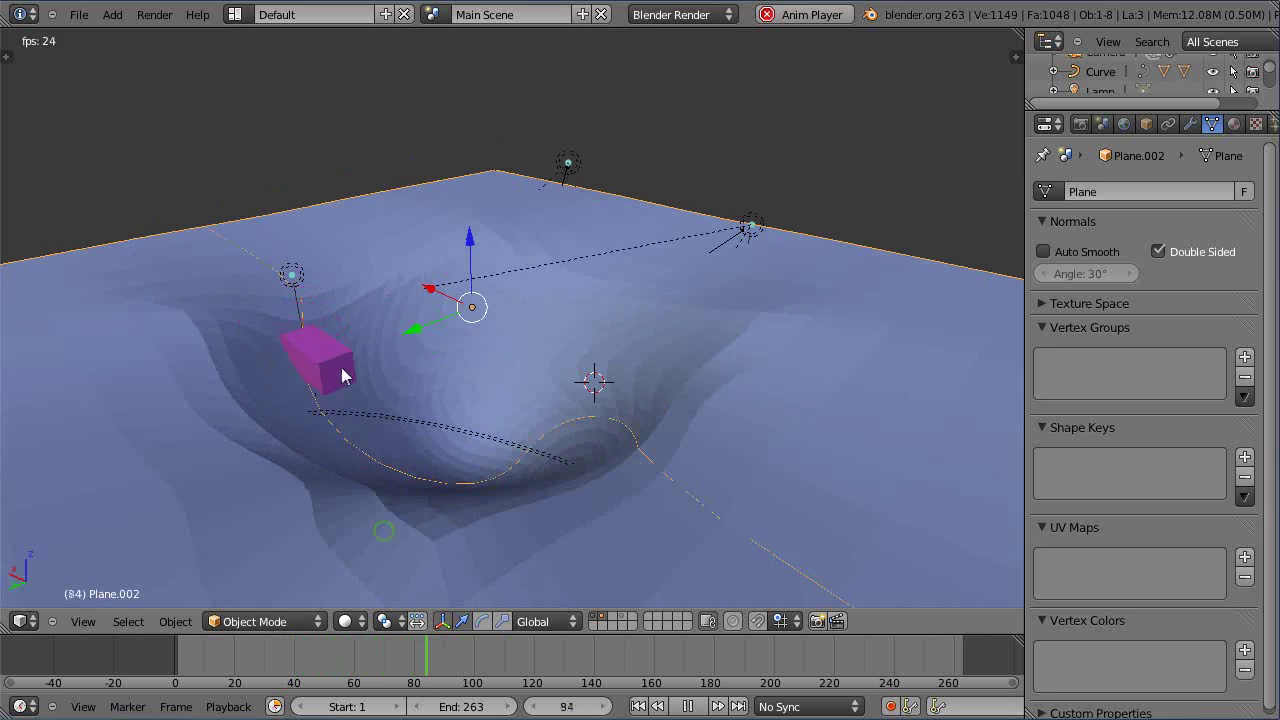
pyautogui.moveTo(463, 472); pyautogui.dragTo(463, 474, button='middle')
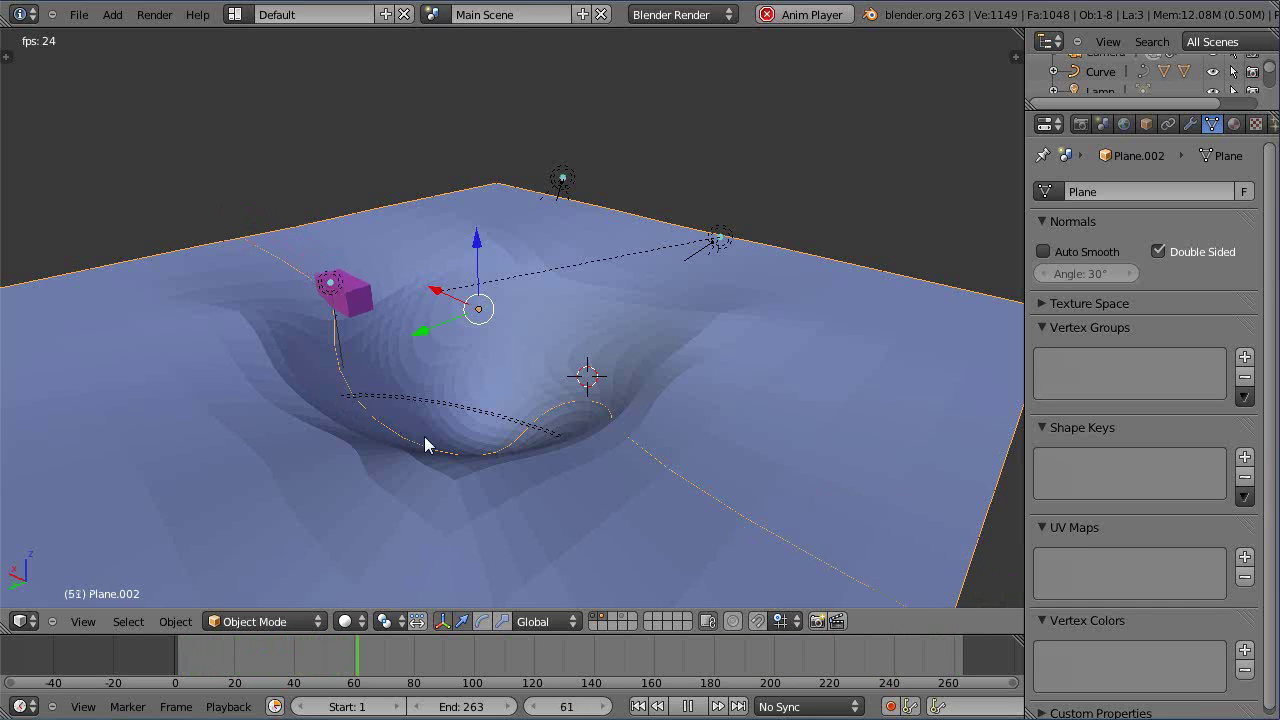
pyautogui.moveTo(420, 462); pyautogui.dragTo(253, 432, button='middle')
pyautogui.moveTo(331, 448); pyautogui.dragTo(460, 494, button='middle')
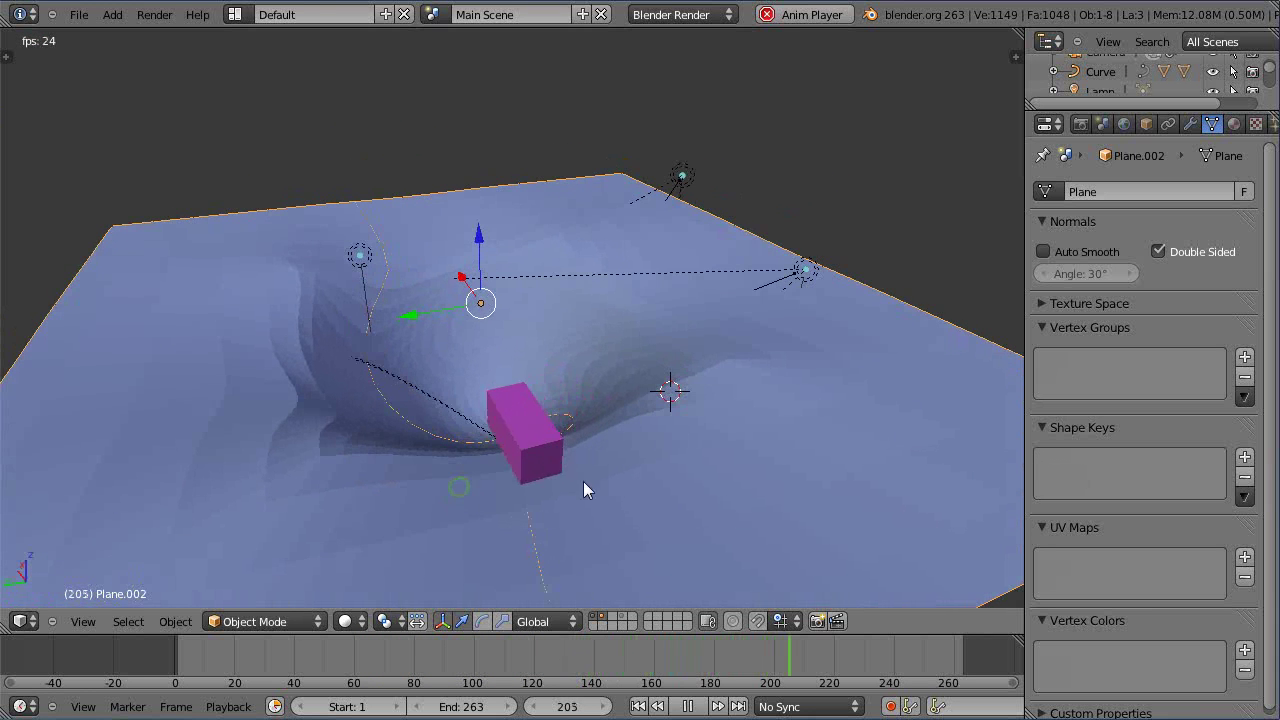
pyautogui.moveTo(583, 481); pyautogui.dragTo(628, 476, button='middle')
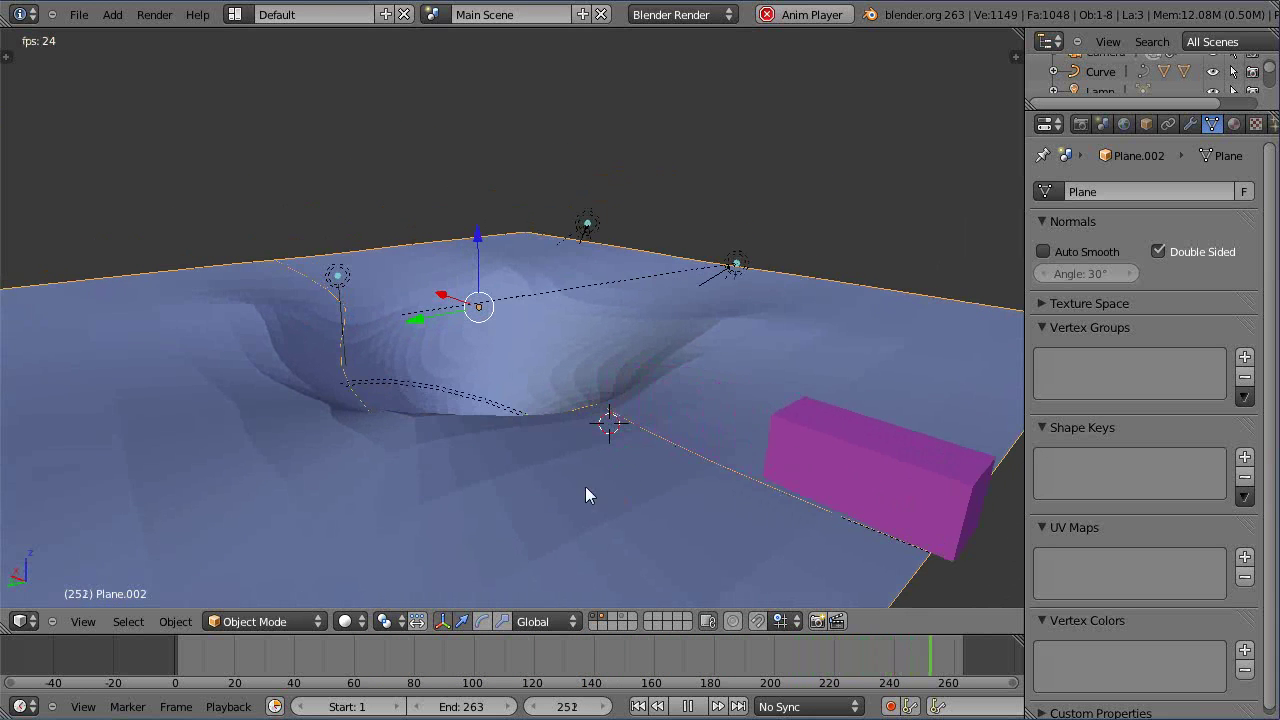
pyautogui.moveTo(514, 471); pyautogui.dragTo(431, 480, button='middle')
pyautogui.moveTo(352, 463)
pyautogui.mouseDown(button='middle')
pyautogui.moveTo(337, 400)
pyautogui.moveTo(340, 437)
pyautogui.moveTo(357, 449)
pyautogui.mouseUp(button='middle')
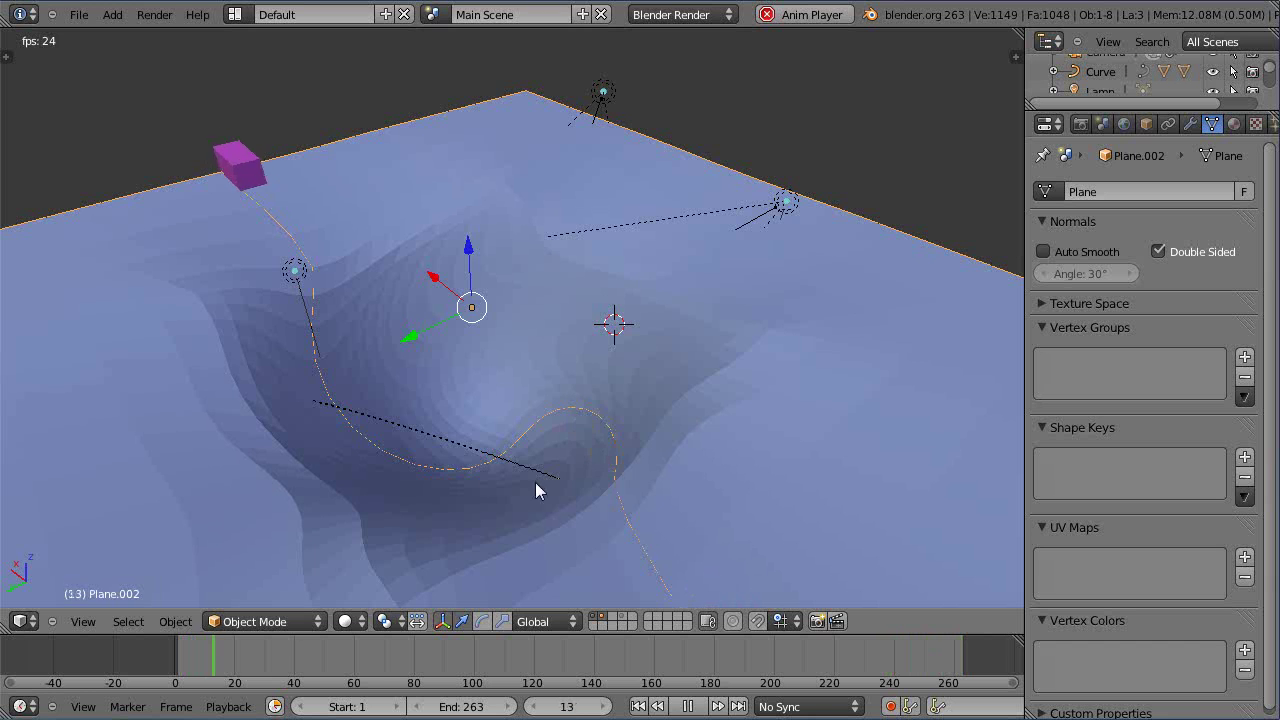
pyautogui.moveTo(474, 482); pyautogui.dragTo(440, 425, button='middle')
pyautogui.scroll(2, 431, 491)
pyautogui.moveTo(432, 498); pyautogui.dragTo(622, 478, button='middle')
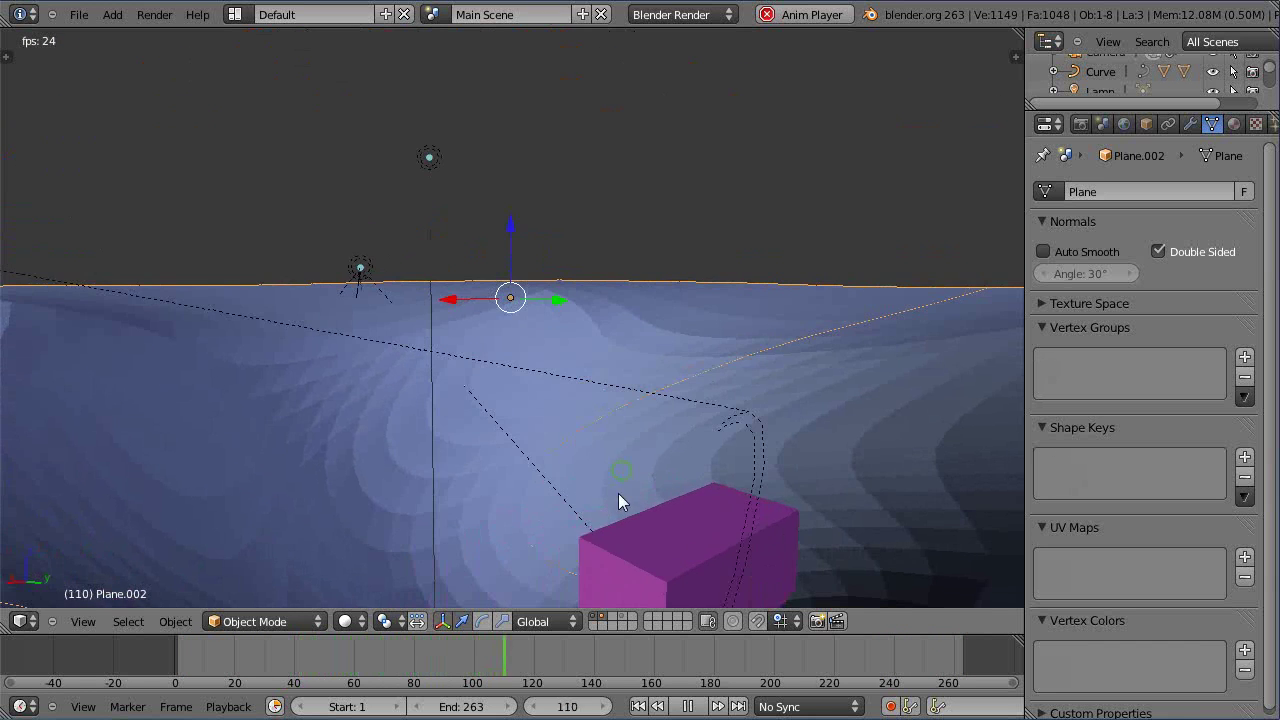
pyautogui.moveTo(586, 520)
pyautogui.mouseDown(button='middle')
pyautogui.moveTo(663, 577)
pyautogui.moveTo(602, 534)
pyautogui.moveTo(595, 498)
pyautogui.mouseUp(button='middle')
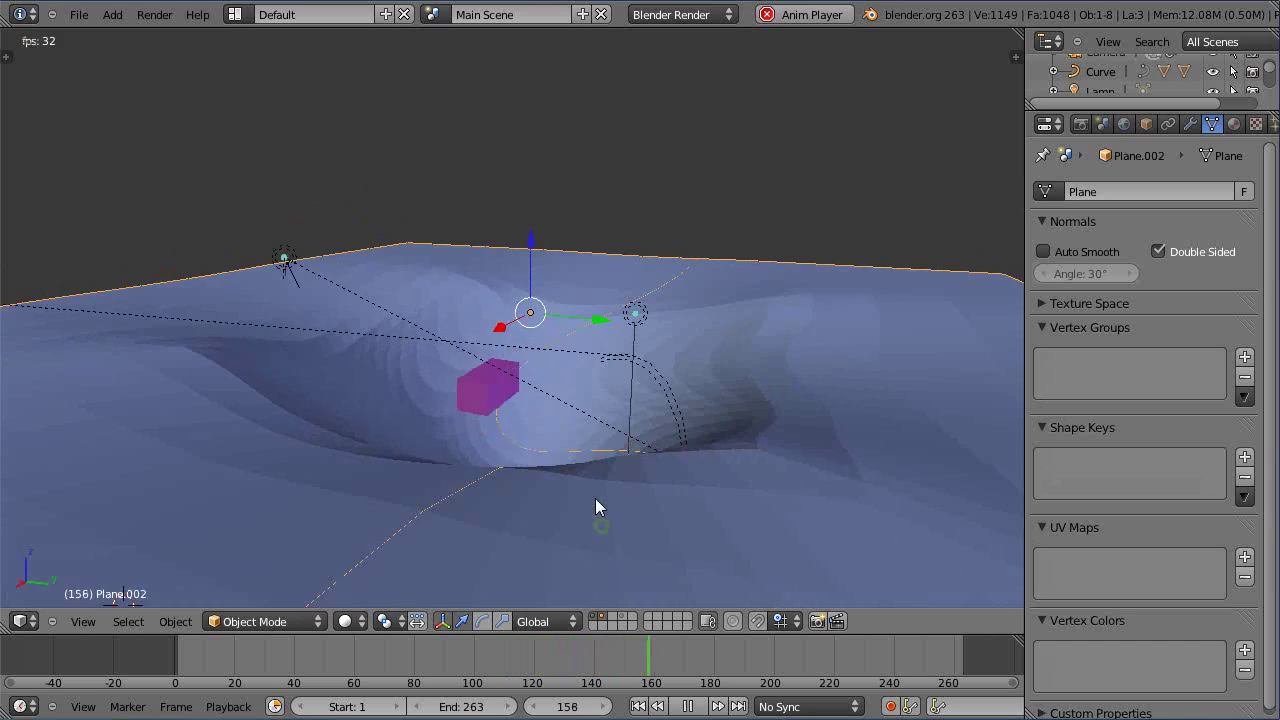
pyautogui.scroll(2, 600, 506)
pyautogui.moveTo(589, 546); pyautogui.dragTo(649, 577, button='middle')
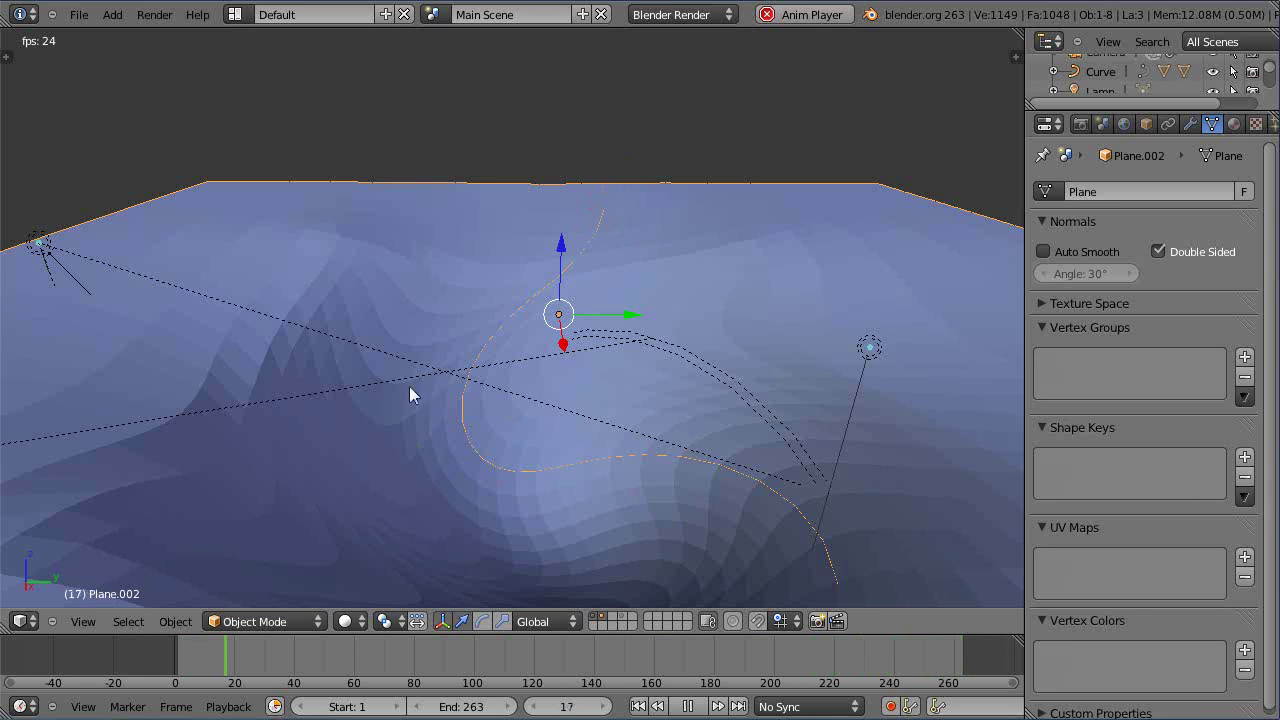
pyautogui.moveTo(768, 526); pyautogui.dragTo(686, 486, button='middle')
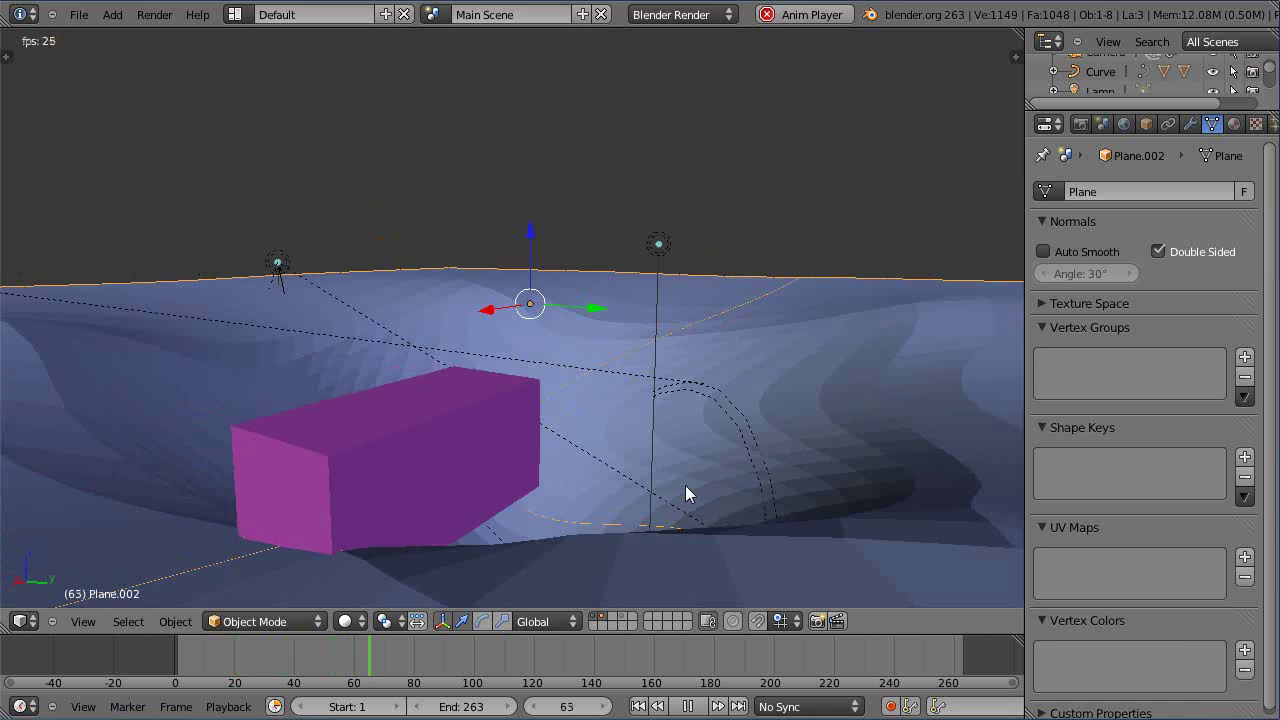
pyautogui.scroll(-5, 686, 482)
pyautogui.scroll(5, 637, 474)
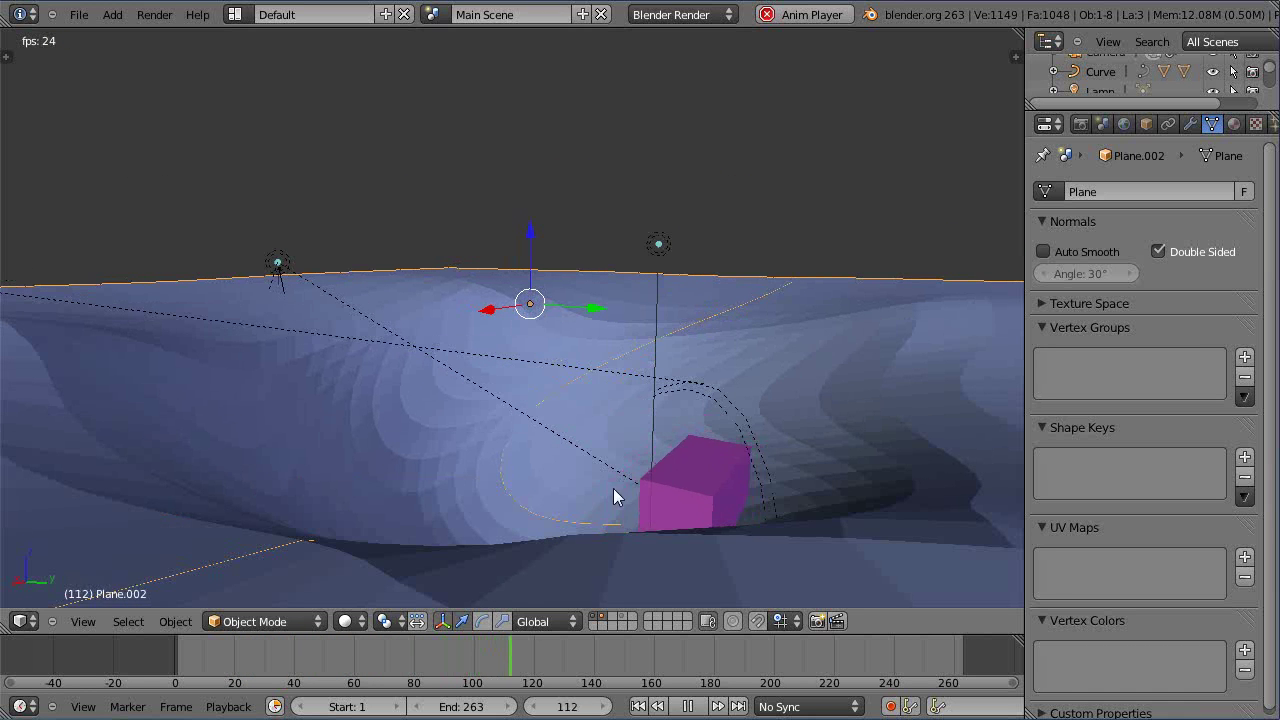
pyautogui.scroll(-2, 601, 475)
pyautogui.scroll(2, 601, 475)
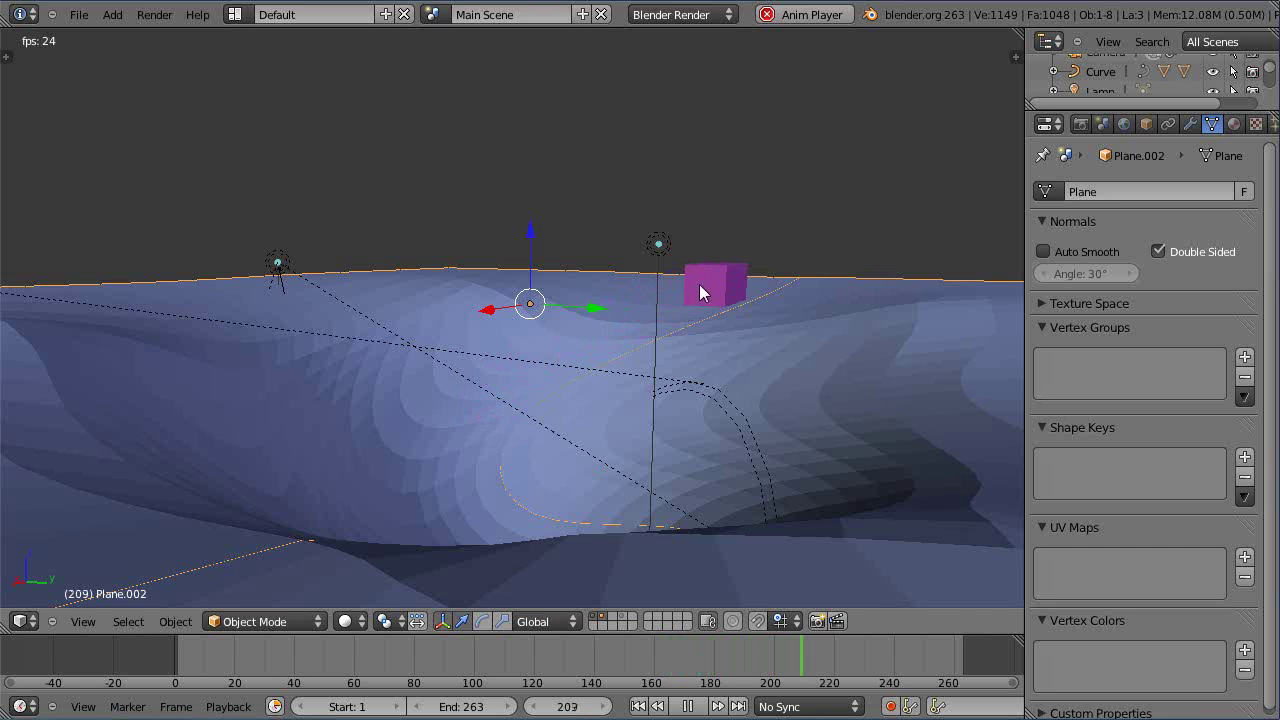
pyautogui.scroll(-2, 713, 342)
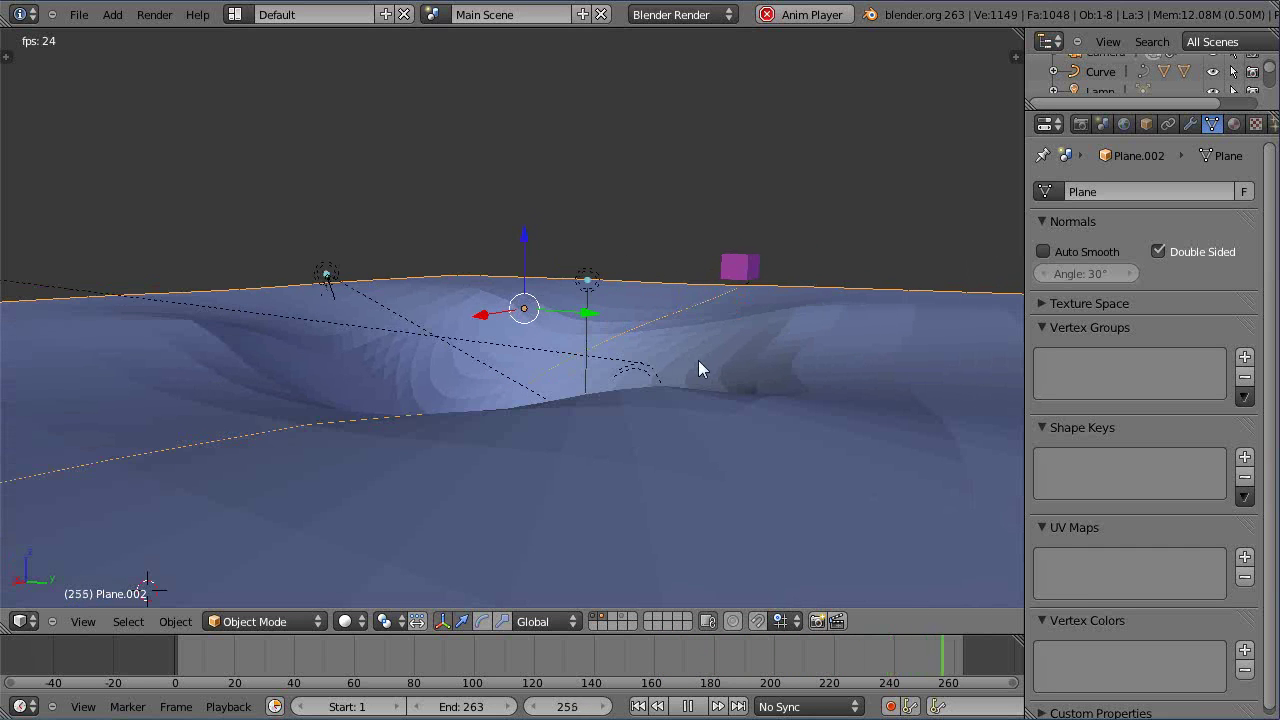